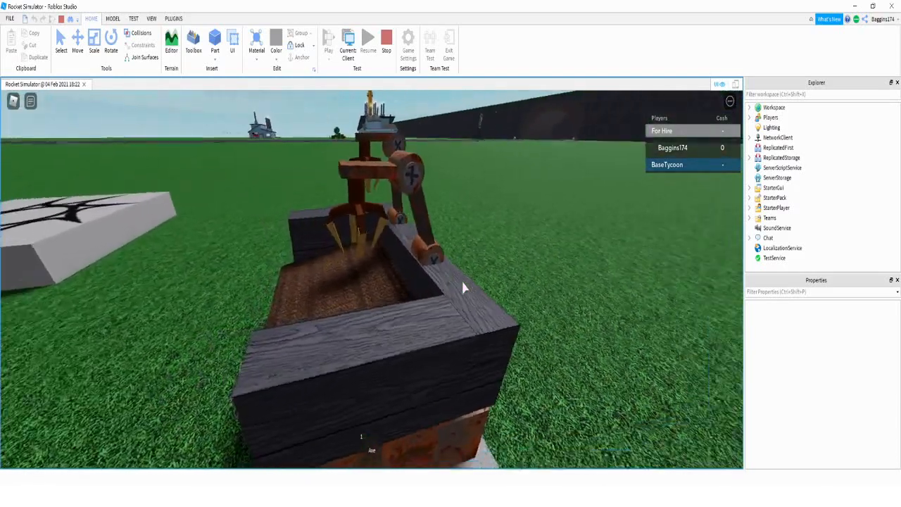
# Stop the playtest and delete the Joint inside the Arm1 part of the double dropper's Model2
pyautogui.click(387, 43)
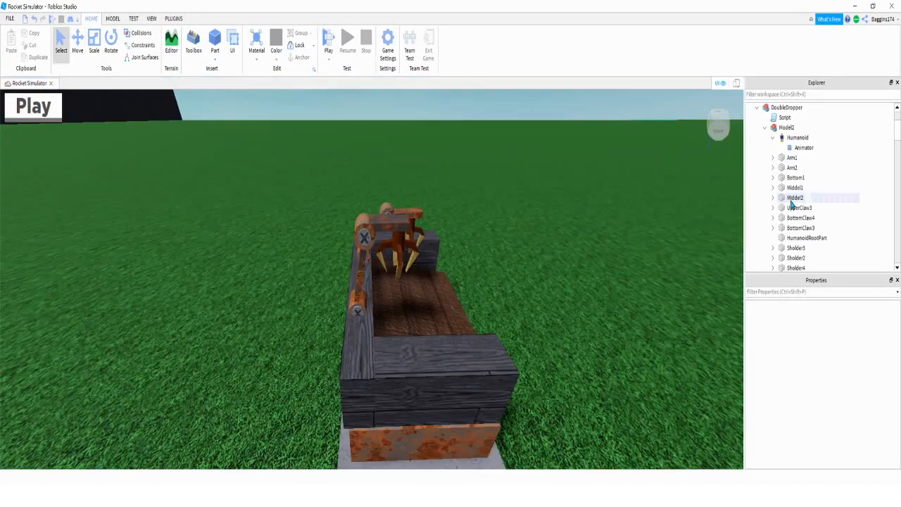
pyautogui.moveTo(645, 201); pyautogui.dragTo(646, 201, button='right')
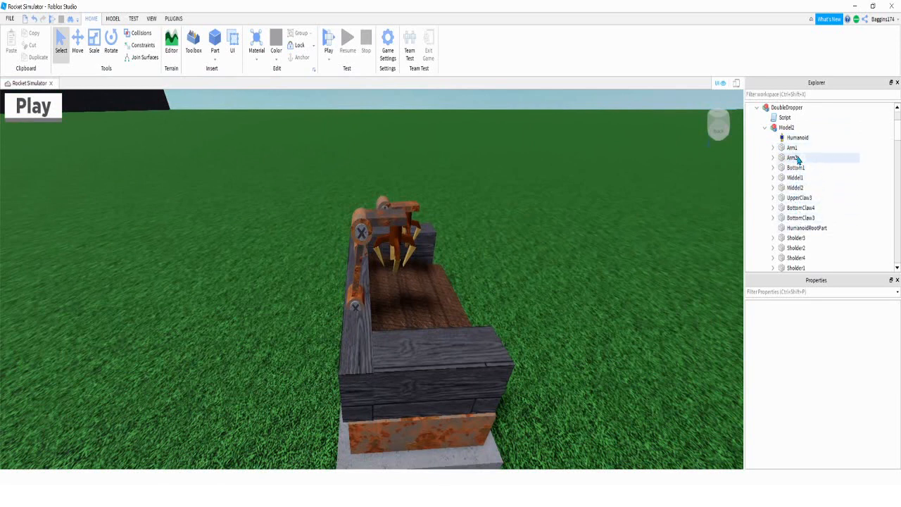
pyautogui.click(773, 147)
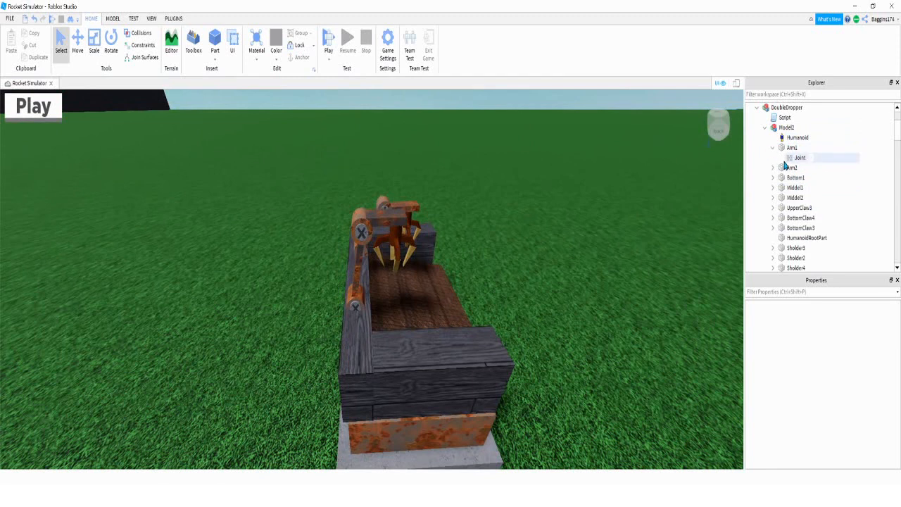
pyautogui.click(792, 157)
pyautogui.press('Delete')
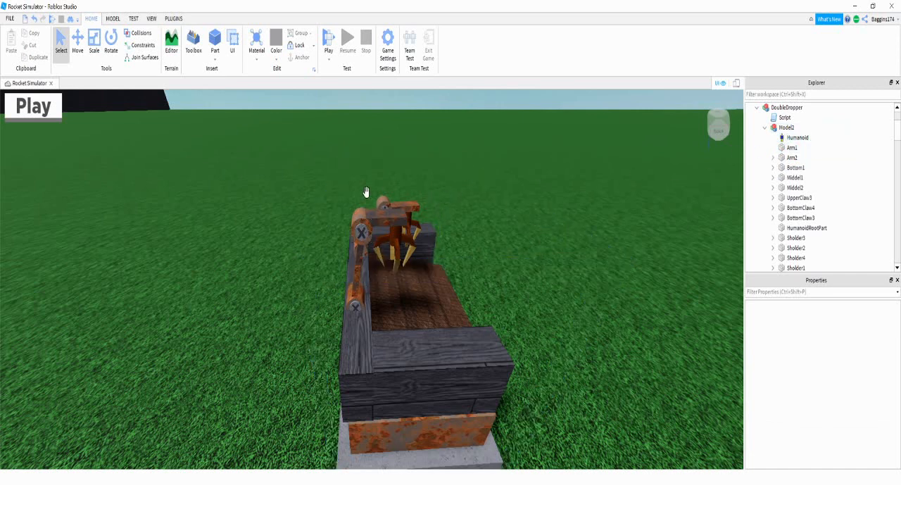
# Open the Rig Editor and load the front claw arm model as the rig to modify
pyautogui.click(173, 18)
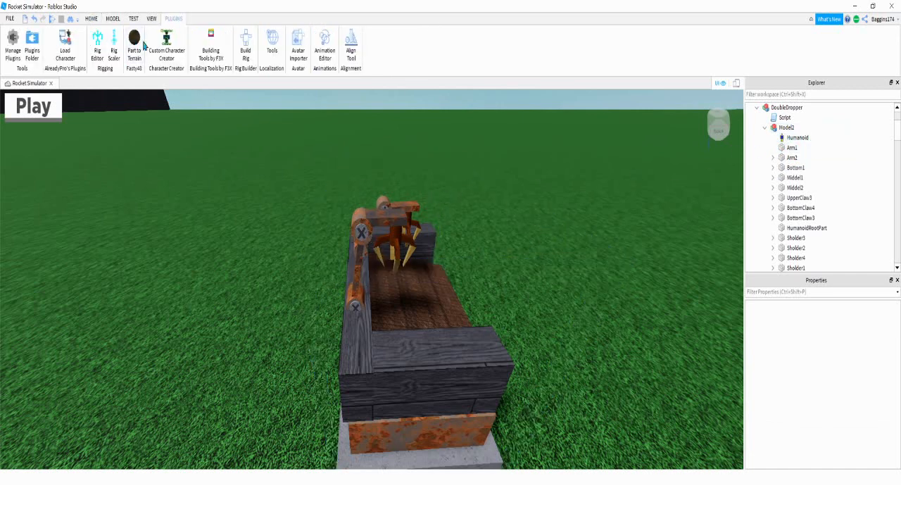
pyautogui.click(98, 56)
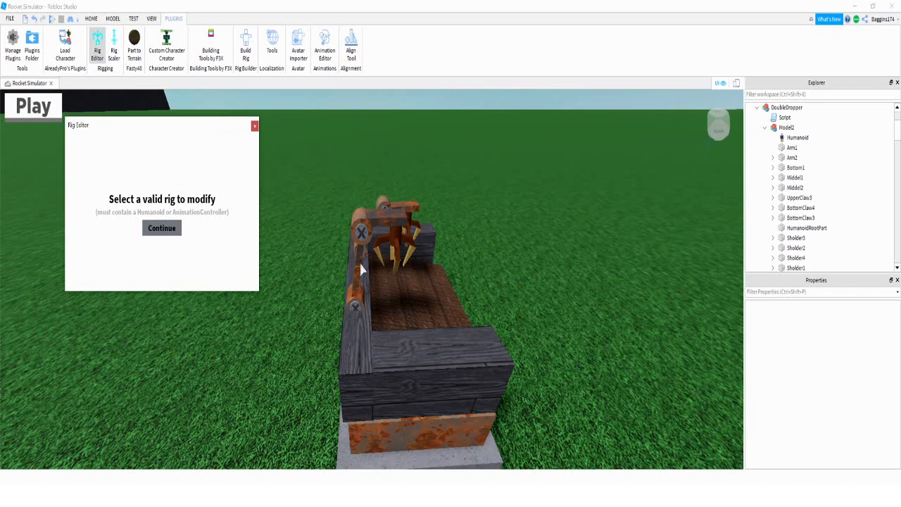
pyautogui.moveTo(361, 264); pyautogui.dragTo(419, 274, button='right')
pyautogui.moveTo(507, 231); pyautogui.dragTo(396, 227, button='right')
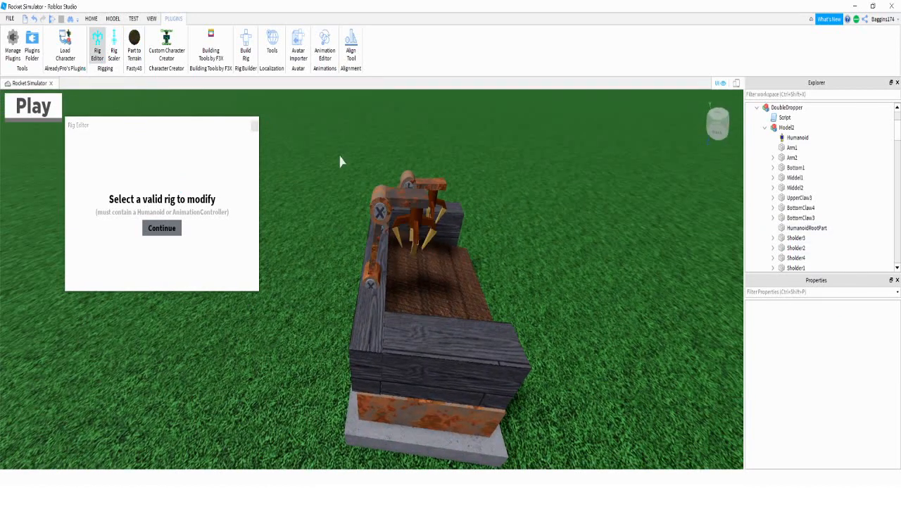
pyautogui.click(387, 204)
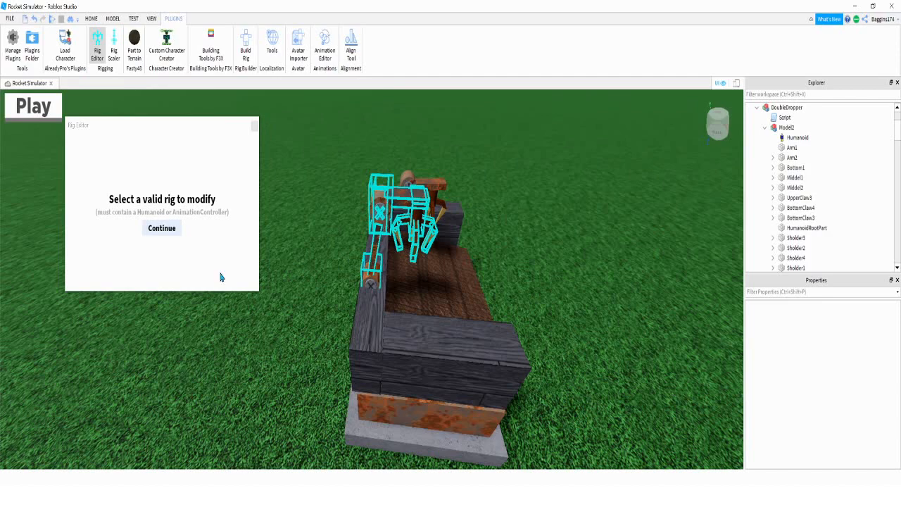
pyautogui.click(161, 230)
pyautogui.scroll(5, 397, 287)
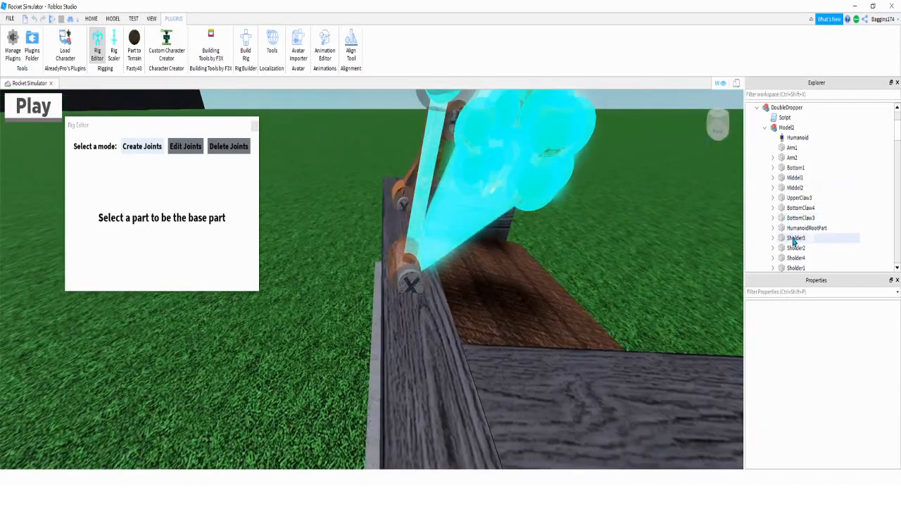
pyautogui.click(407, 261)
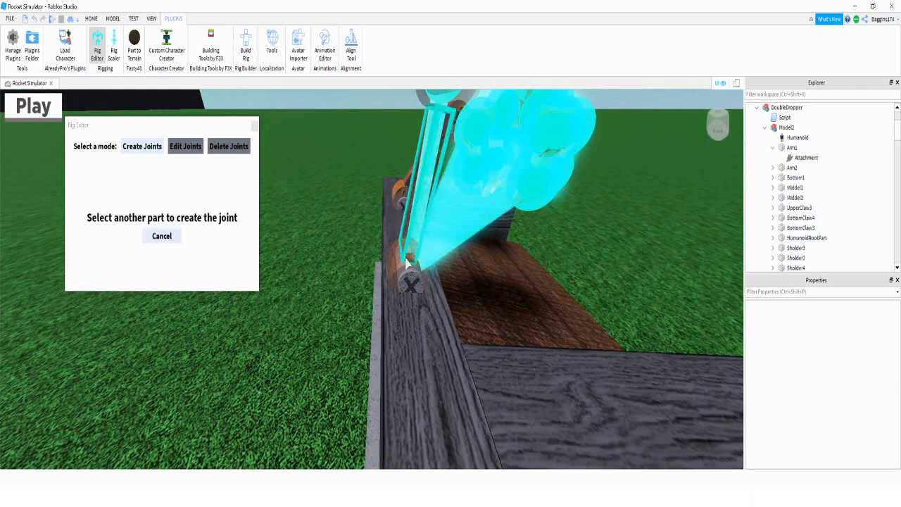
pyautogui.click(161, 236)
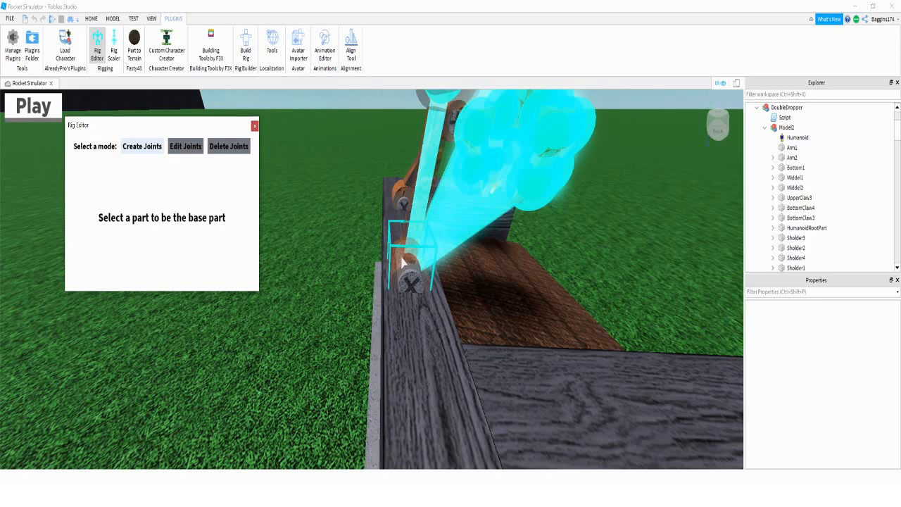
# Create a joint with the lower shoulder as the base part and Arm1 as the attached part, and close the Rig Editor
pyautogui.moveTo(462, 246); pyautogui.dragTo(455, 218, button='right')
pyautogui.scroll(-5, 503, 169)
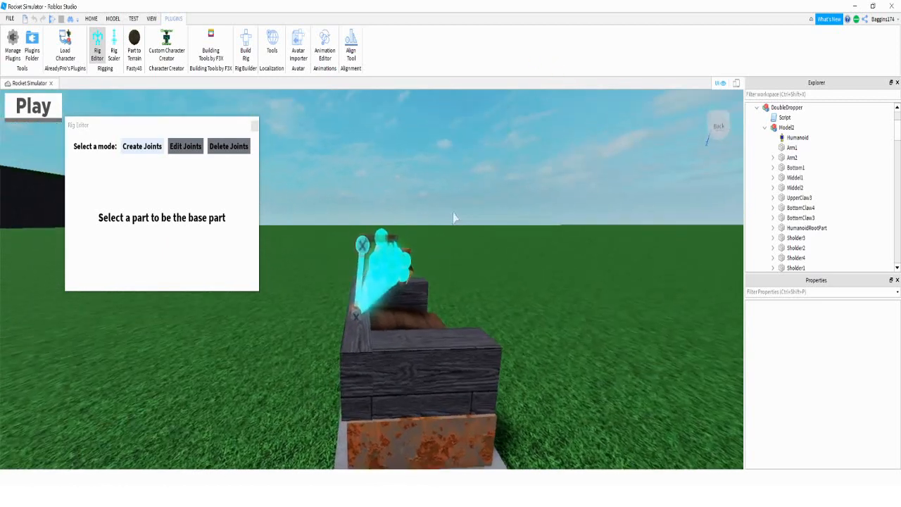
pyautogui.scroll(3, 454, 219)
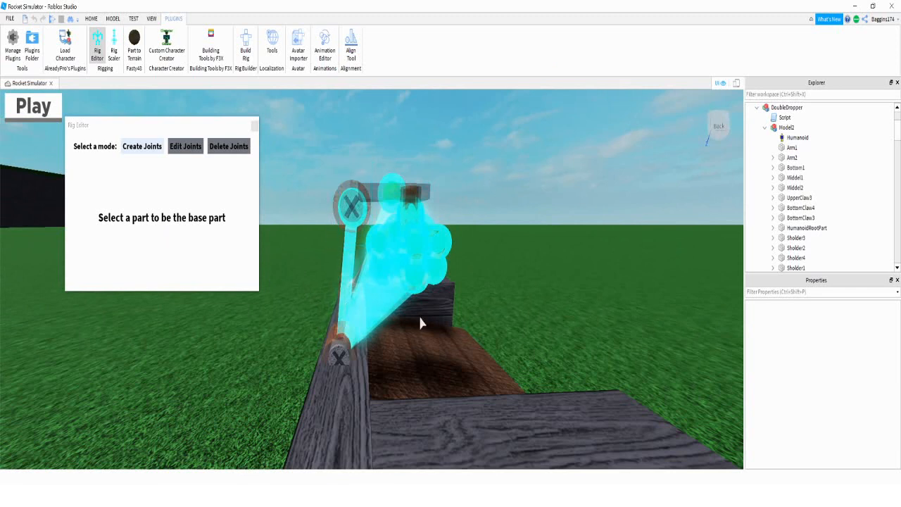
pyautogui.moveTo(342, 222); pyautogui.dragTo(342, 238, button='right')
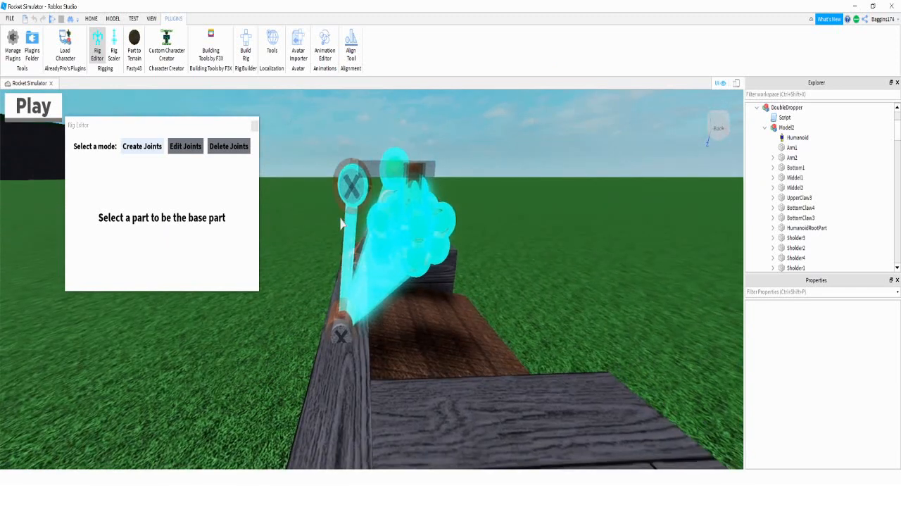
pyautogui.click(335, 331)
pyautogui.click(348, 246)
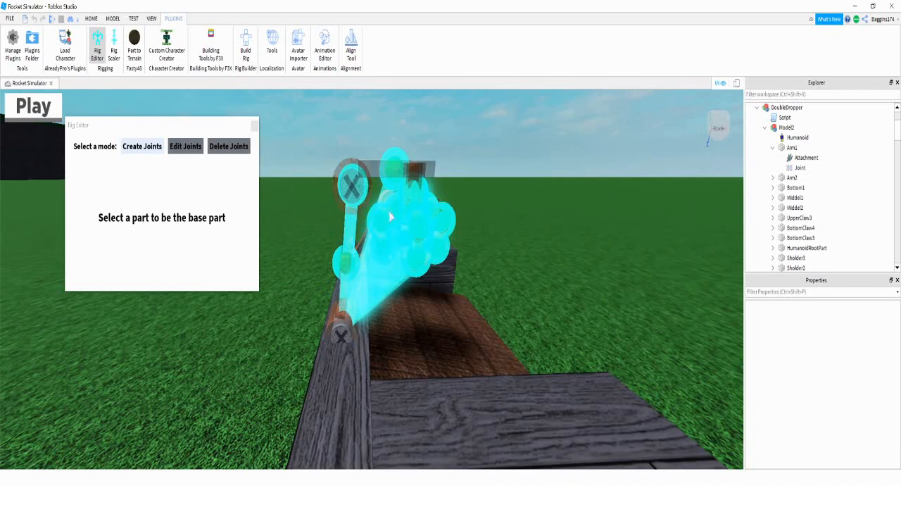
pyautogui.click(256, 127)
# Open the Animation Editor for the claw arm rig Model2
pyautogui.scroll(-5, 272, 131)
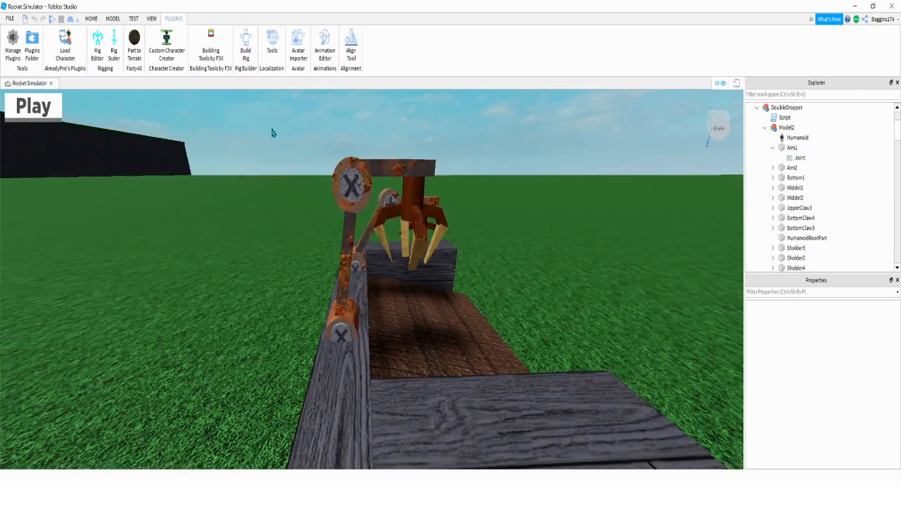
pyautogui.scroll(2, 422, 204)
pyautogui.moveTo(426, 214); pyautogui.dragTo(428, 198, button='right')
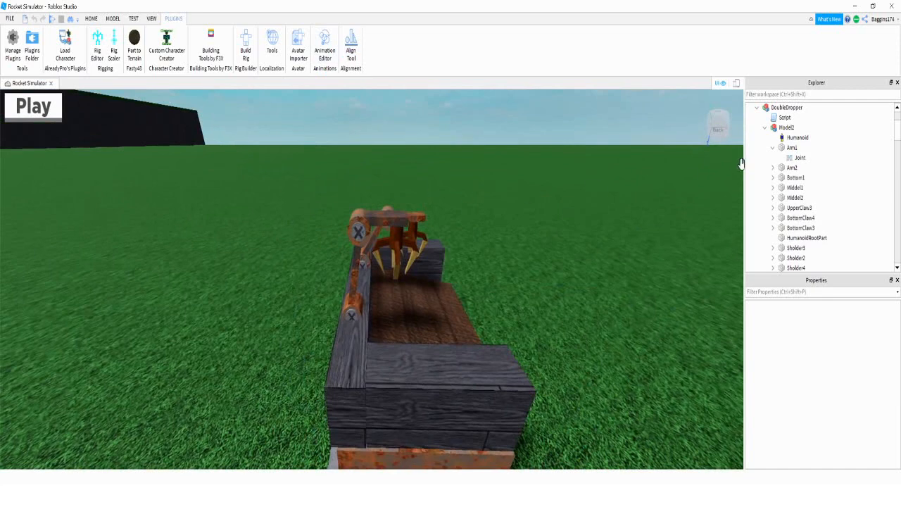
pyautogui.click(326, 53)
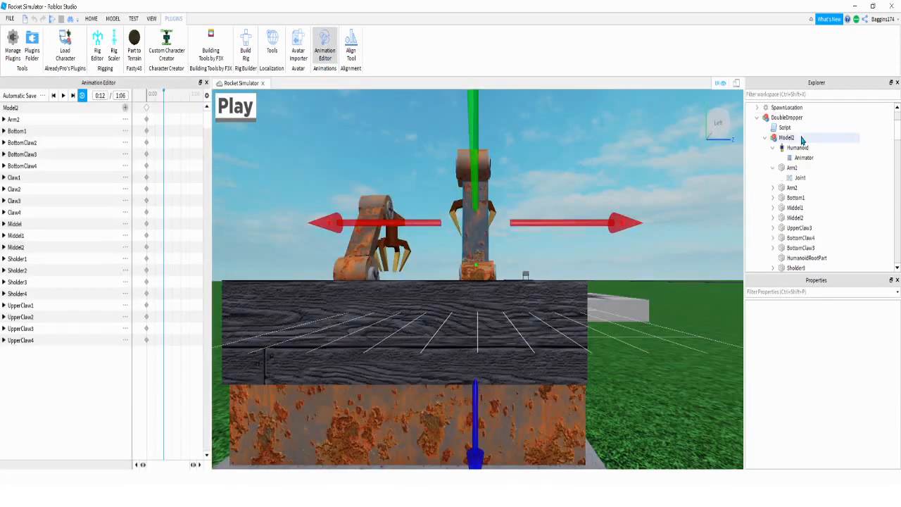
# Check the joints stored under Arm2 and Bottom1 of Model2 and collapse the arm parts again
pyautogui.click(774, 188)
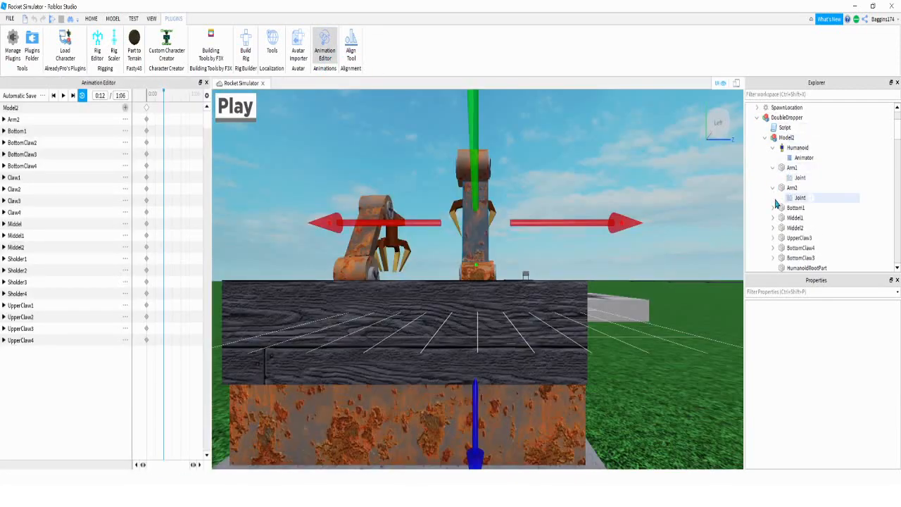
pyautogui.click(773, 208)
pyautogui.click(773, 209)
pyautogui.click(773, 188)
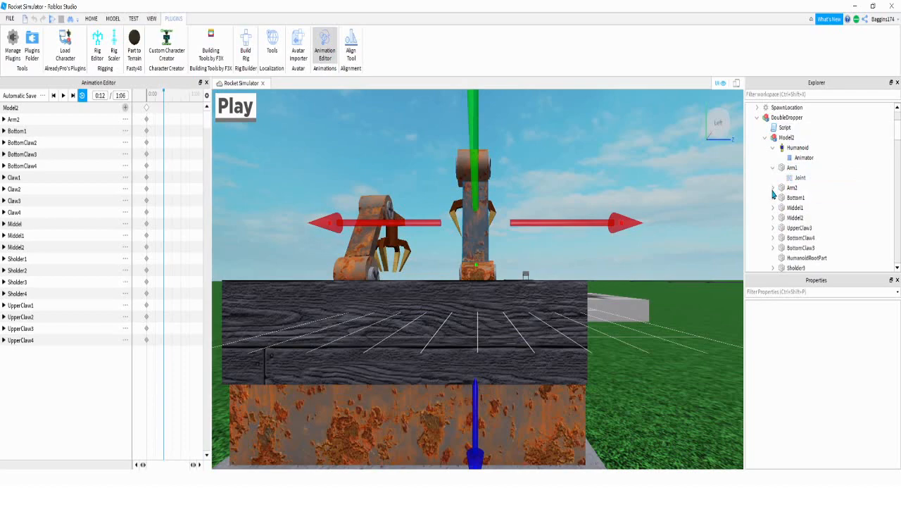
pyautogui.click(773, 168)
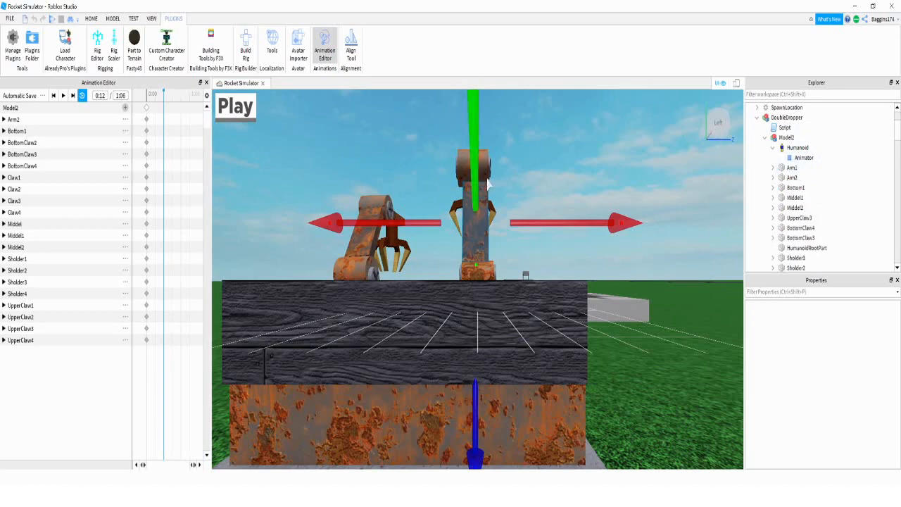
# Examine the claw arm from several angles and compare its pose at 0:00 and 0:12 on the timeline
pyautogui.moveTo(478, 201); pyautogui.dragTo(419, 215, button='right')
pyautogui.scroll(-3, 486, 200)
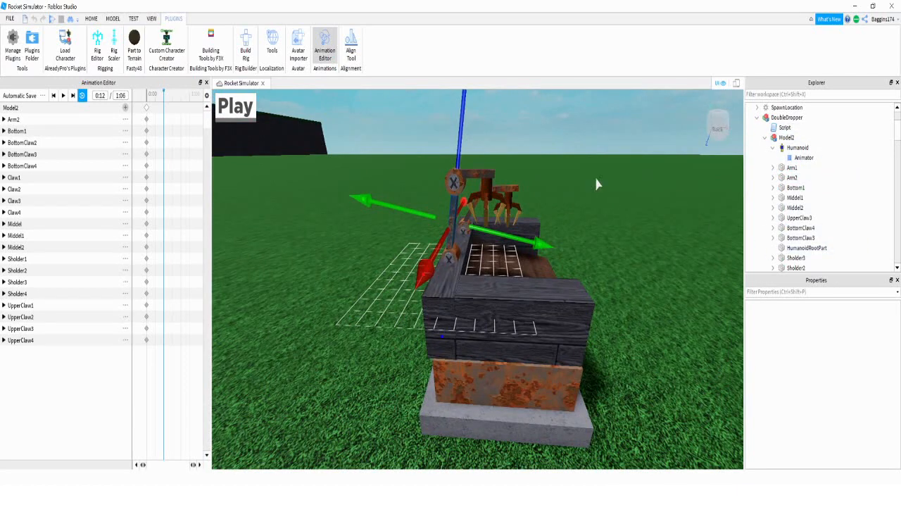
pyautogui.scroll(3, 472, 102)
pyautogui.moveTo(472, 102); pyautogui.dragTo(454, 104, button='right')
pyautogui.scroll(-3, 472, 102)
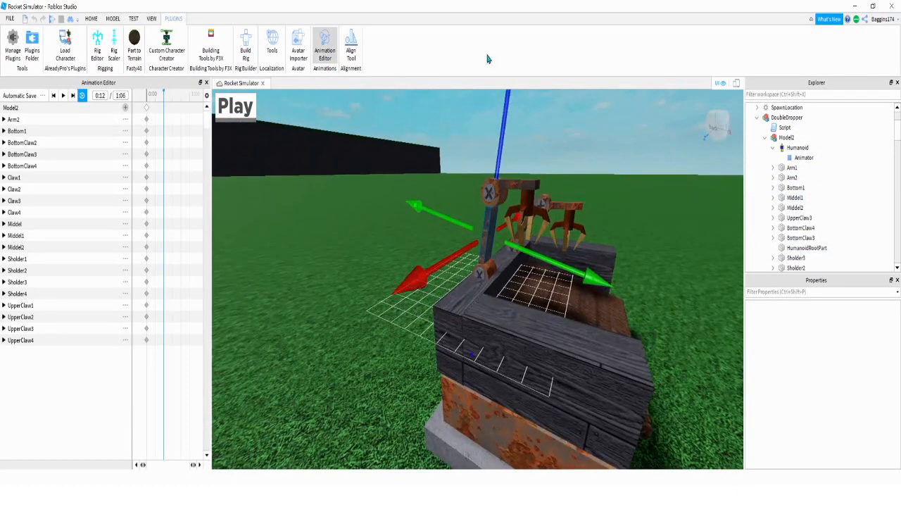
pyautogui.scroll(3, 552, 342)
pyautogui.moveTo(539, 351)
pyautogui.mouseDown(button='right')
pyautogui.moveTo(552, 342)
pyautogui.moveTo(532, 336)
pyautogui.mouseUp(button='right')
pyautogui.scroll(-3, 552, 342)
pyautogui.scroll(3, 532, 336)
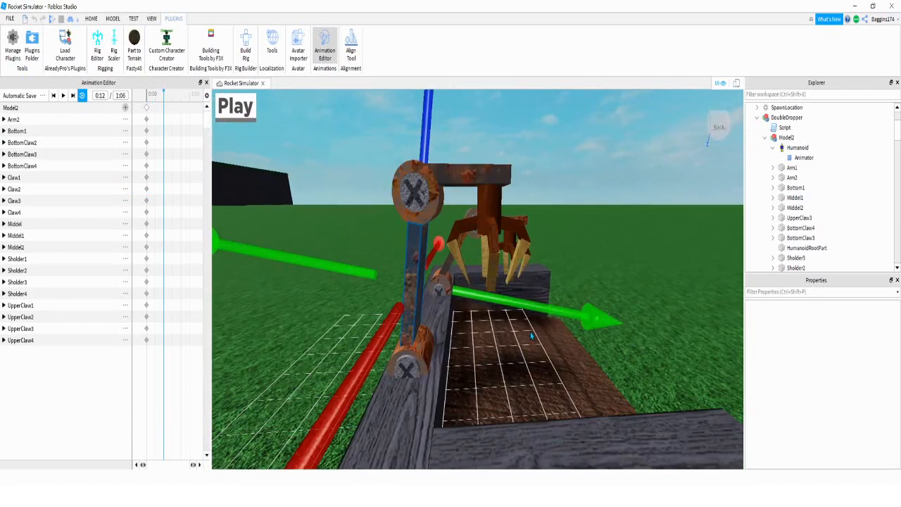
pyautogui.moveTo(164, 96); pyautogui.dragTo(147, 97)
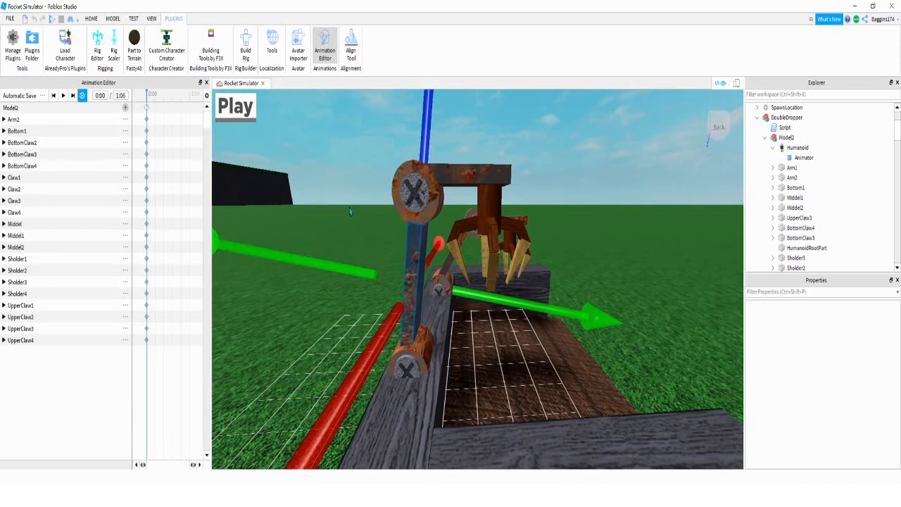
pyautogui.moveTo(425, 216); pyautogui.dragTo(525, 239, button='right')
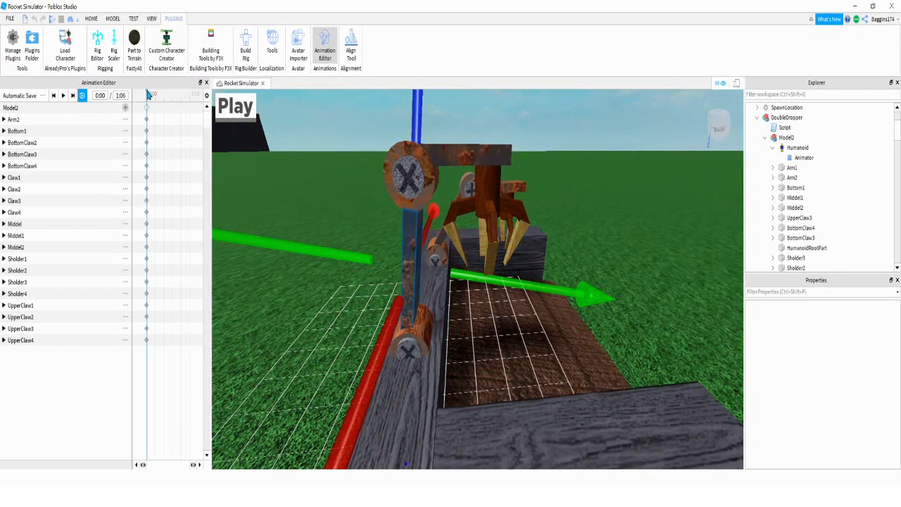
pyautogui.moveTo(148, 94); pyautogui.dragTo(164, 93)
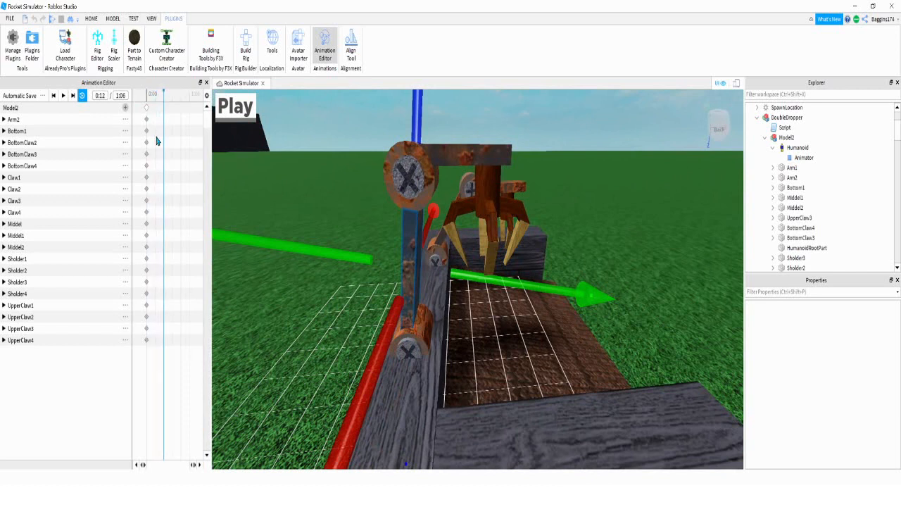
# Add the missing Arm1 track to the Model2 animation and select it
pyautogui.click(26, 120)
pyautogui.moveTo(380, 223); pyautogui.dragTo(378, 226, button='right')
pyautogui.click(413, 247)
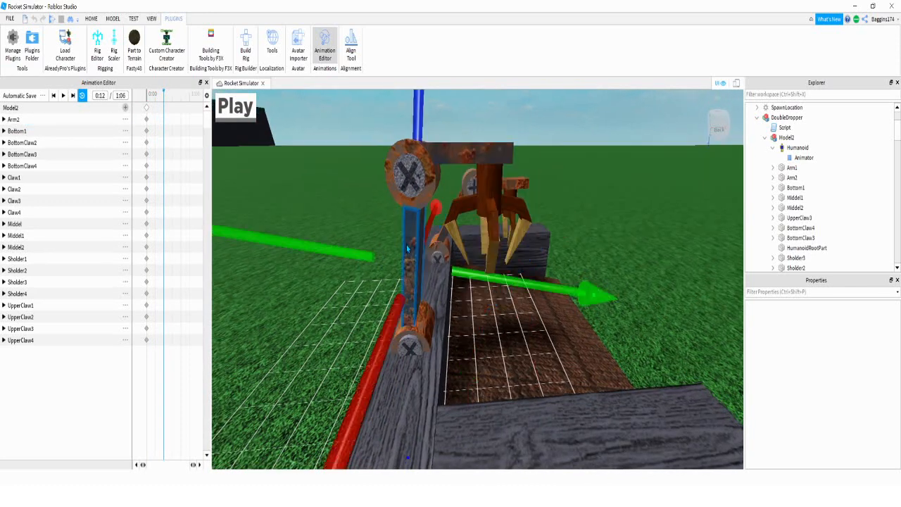
pyautogui.click(126, 108)
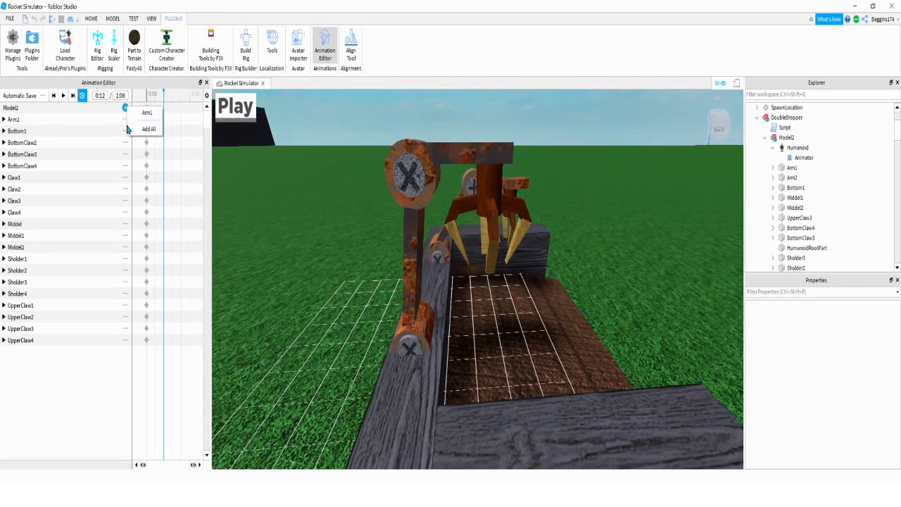
pyautogui.click(140, 115)
pyautogui.click(97, 119)
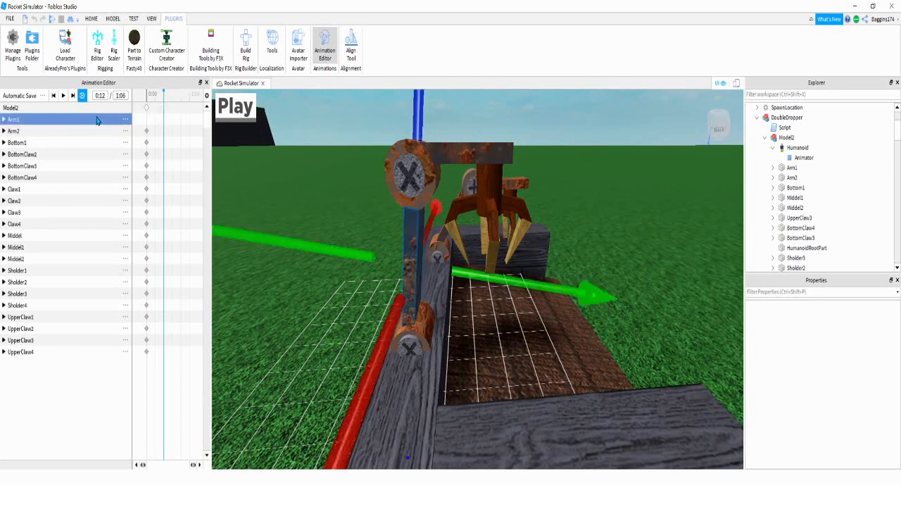
# Add a keyframe for Arm1 at 0:00 on the timeline
pyautogui.rightClick(147, 124)
pyautogui.click(164, 95)
pyautogui.moveTo(164, 94); pyautogui.dragTo(143, 93)
pyautogui.rightClick(147, 120)
pyautogui.click(158, 126)
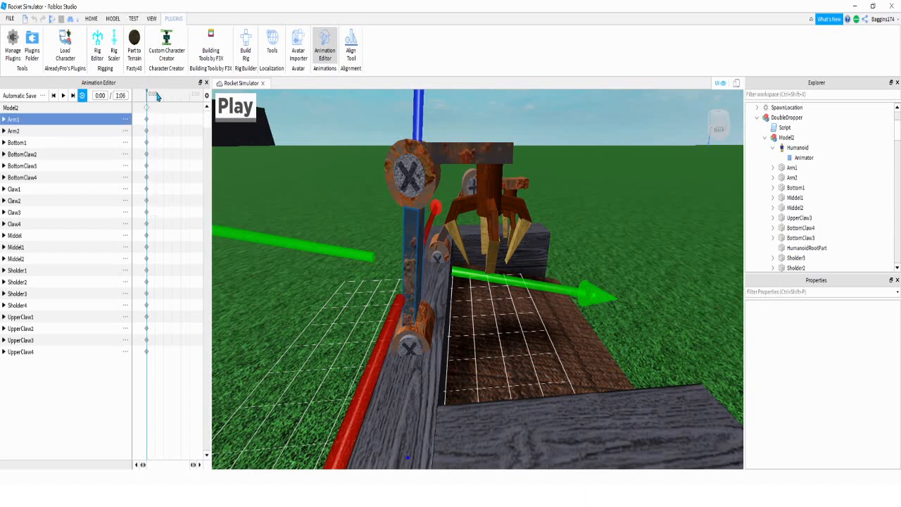
# At 0:12 on the timeline, rotate Arm1 so its upper end leans inward over the dropper pit
pyautogui.moveTo(148, 95); pyautogui.dragTo(164, 95)
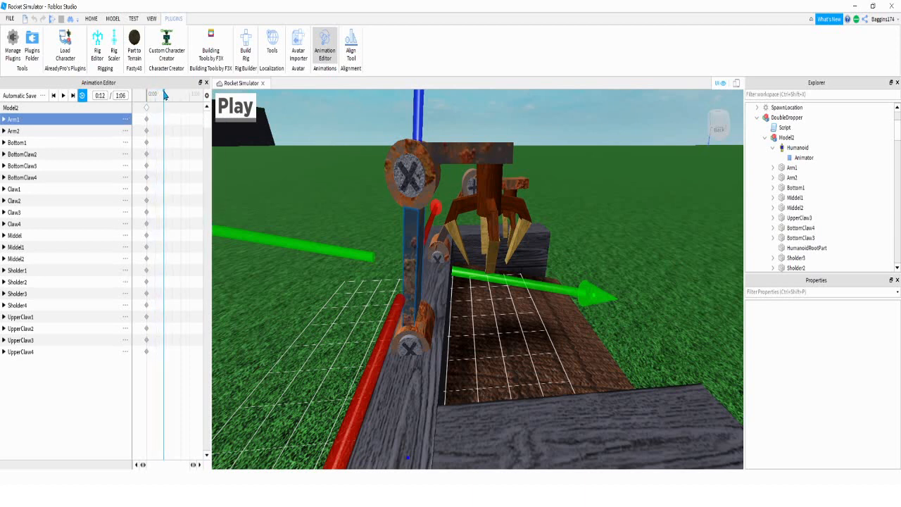
pyautogui.click(91, 18)
pyautogui.click(111, 40)
pyautogui.scroll(-5, 513, 268)
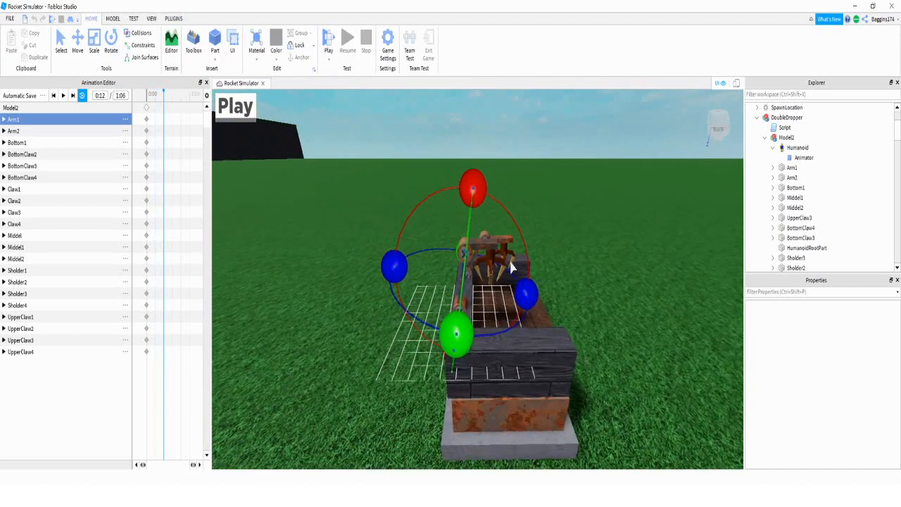
pyautogui.scroll(4, 512, 265)
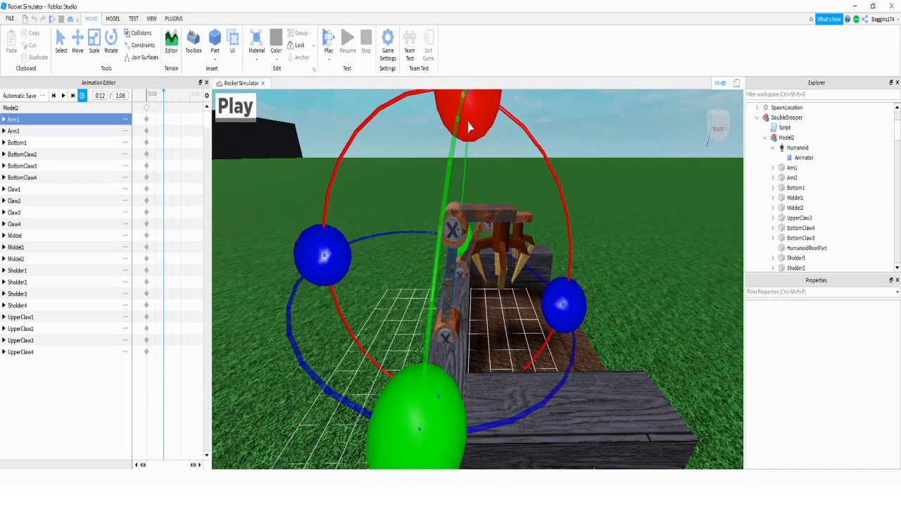
pyautogui.moveTo(468, 127); pyautogui.dragTo(519, 176)
# Move the tilted Arm1 at 0:12 so its lower end lines up with the base shoulder joint
pyautogui.click(77, 41)
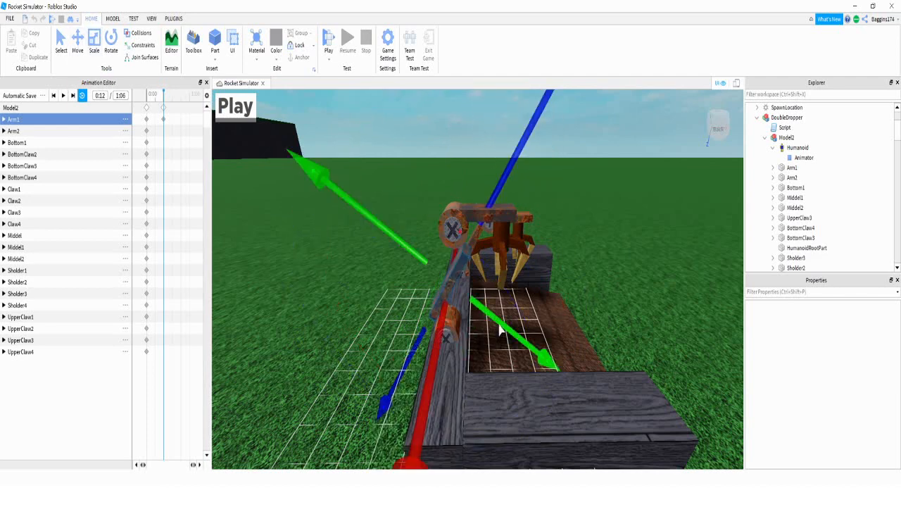
pyautogui.moveTo(500, 323); pyautogui.dragTo(518, 335)
pyautogui.moveTo(523, 187); pyautogui.dragTo(533, 186)
# Inspect the tilted Arm1 up close and from several angles to check its fit against the base joint
pyautogui.scroll(5, 540, 214)
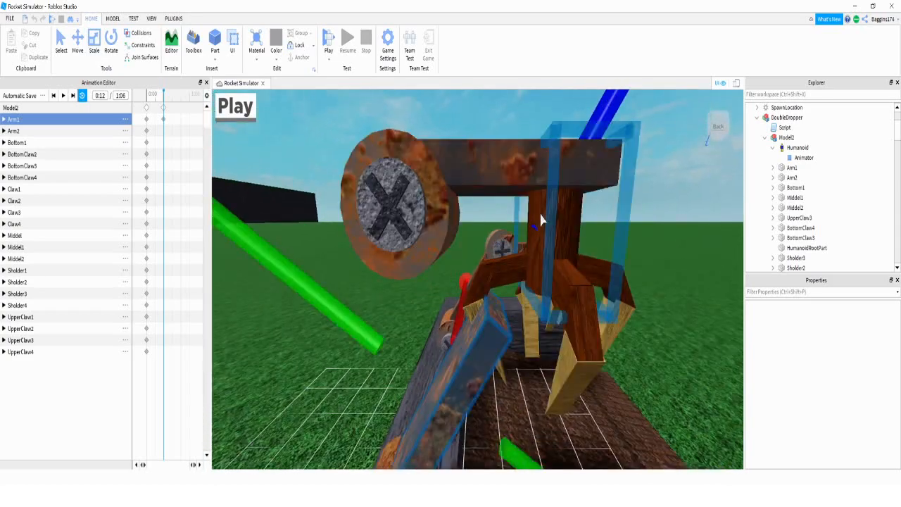
pyautogui.moveTo(540, 214); pyautogui.dragTo(541, 213, button='right')
pyautogui.scroll(-7, 541, 215)
pyautogui.scroll(4, 541, 214)
pyautogui.scroll(-6, 540, 215)
pyautogui.scroll(5, 540, 214)
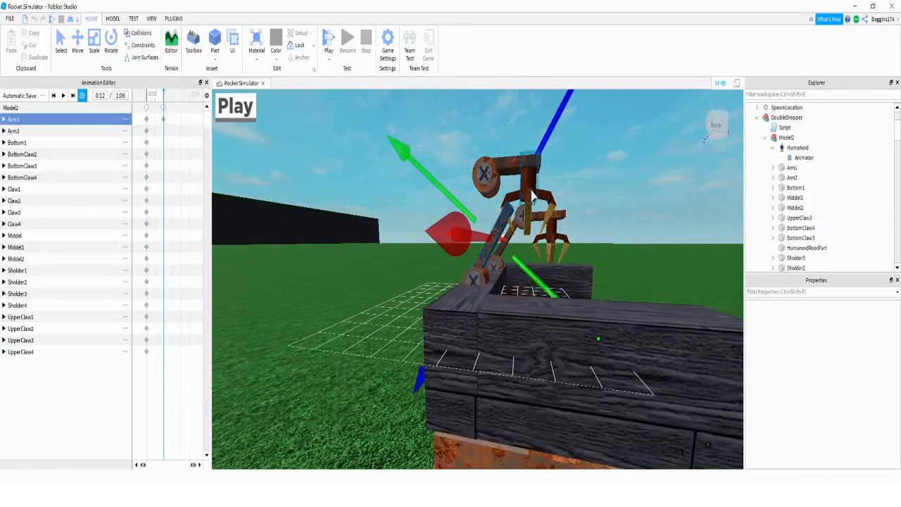
pyautogui.moveTo(543, 312); pyautogui.dragTo(544, 313, button='right')
pyautogui.scroll(5, 544, 313)
pyautogui.scroll(-5, 544, 313)
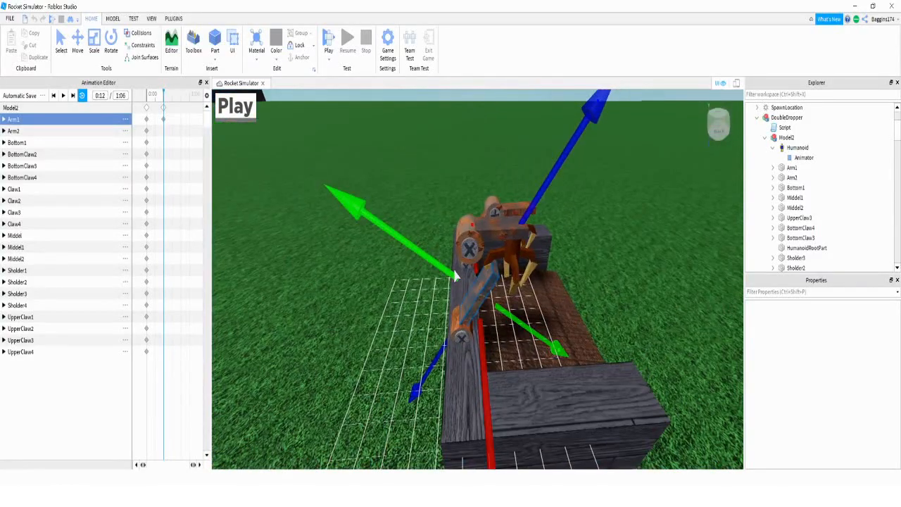
# Nudge Arm1 slightly to fine-tune its position on the base joint and check it from both sides
pyautogui.moveTo(503, 316); pyautogui.dragTo(501, 310)
pyautogui.moveTo(501, 311); pyautogui.dragTo(528, 333, button='right')
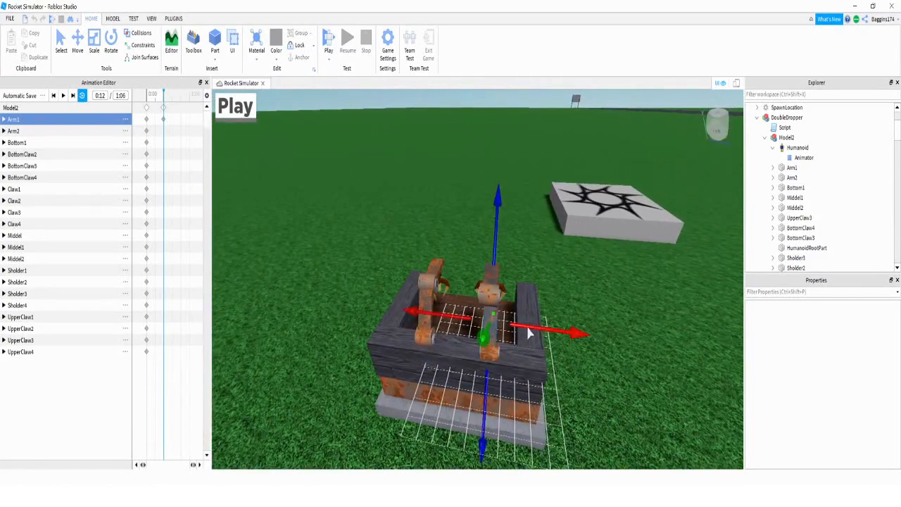
pyautogui.moveTo(529, 332); pyautogui.dragTo(530, 332)
pyautogui.moveTo(530, 331); pyautogui.dragTo(531, 336, button='right')
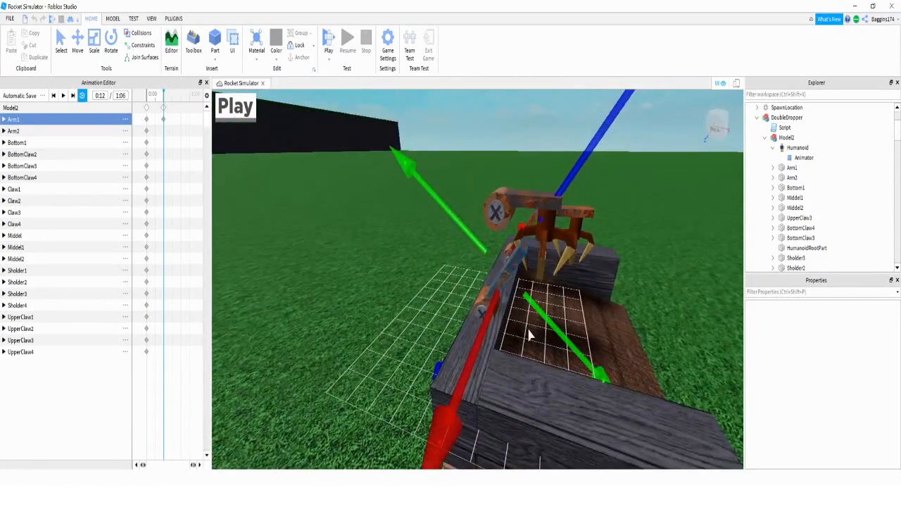
pyautogui.rightClick(147, 123)
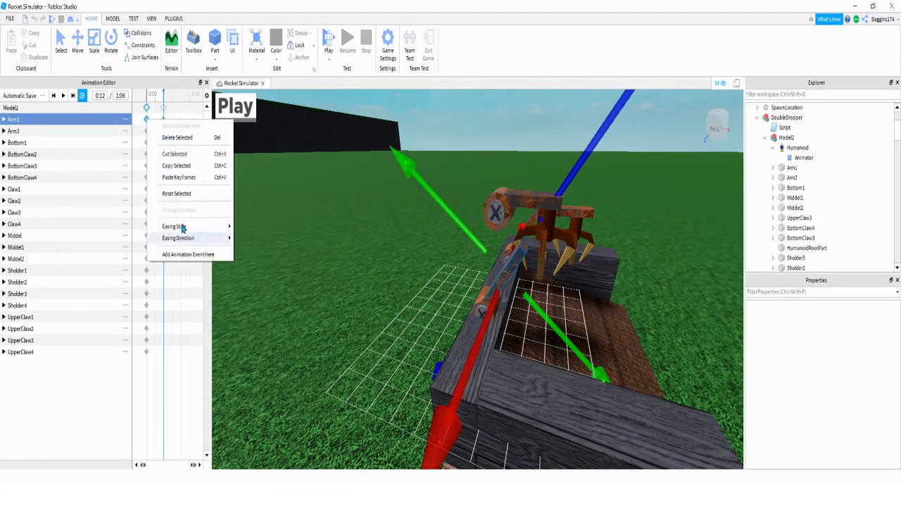
pyautogui.click(182, 330)
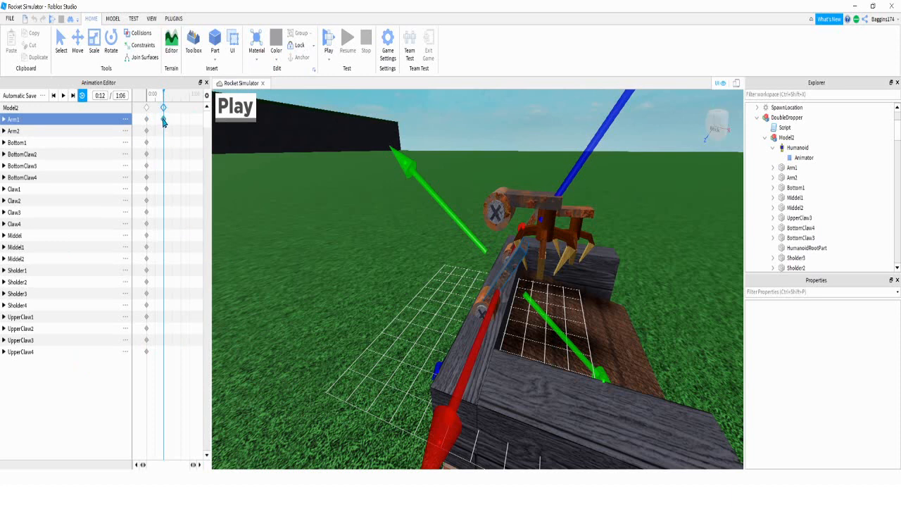
pyautogui.rightClick(163, 121)
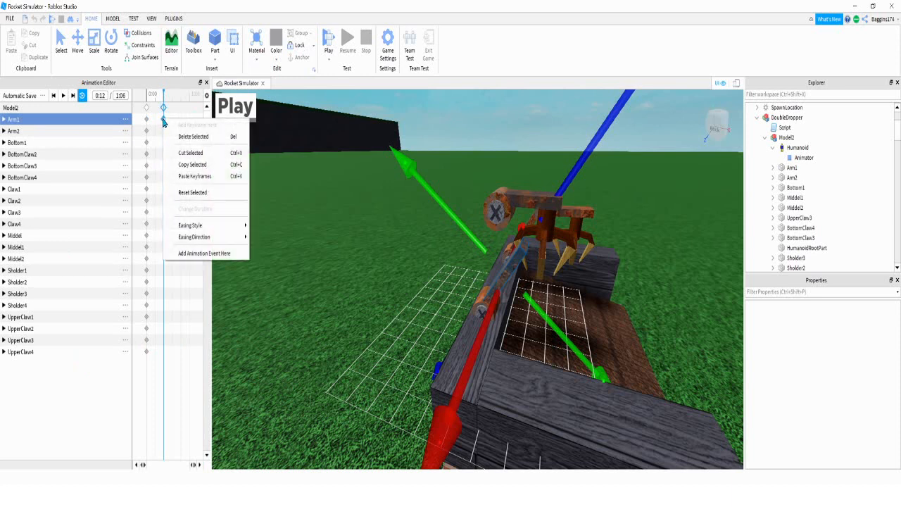
pyautogui.click(188, 165)
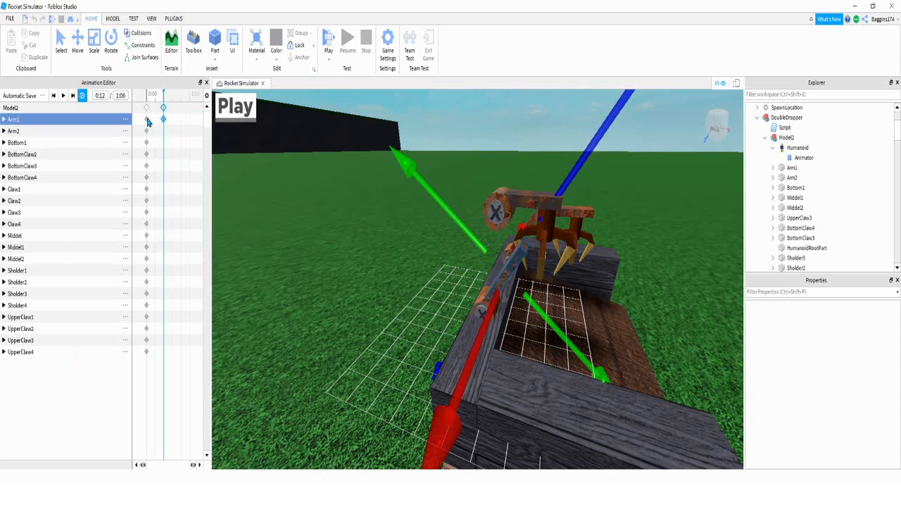
# Copy Arm1's keyframe at 0:00 and paste it at about 1:00 on the timeline
pyautogui.rightClick(147, 121)
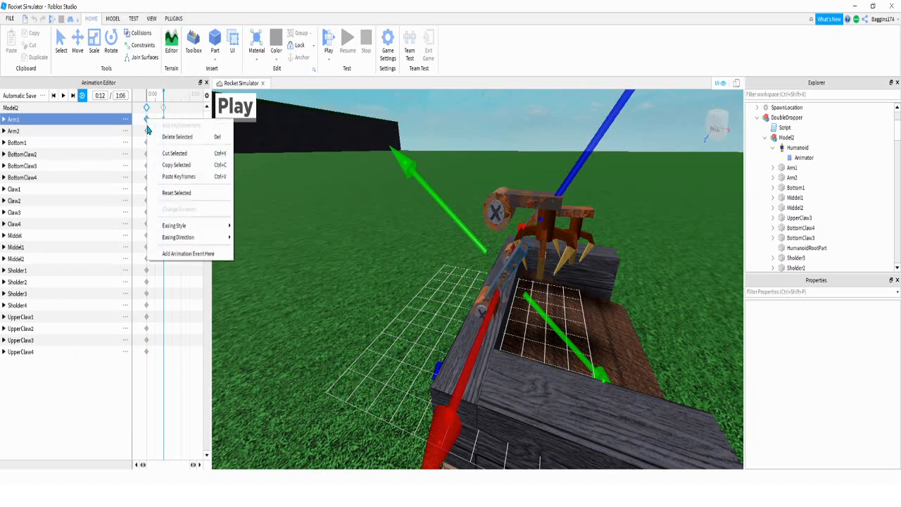
pyautogui.click(173, 166)
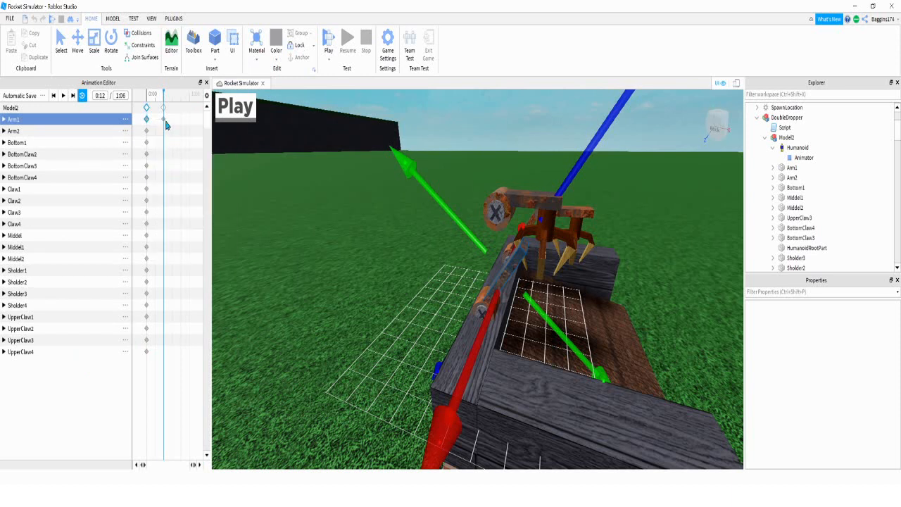
pyautogui.rightClick(181, 124)
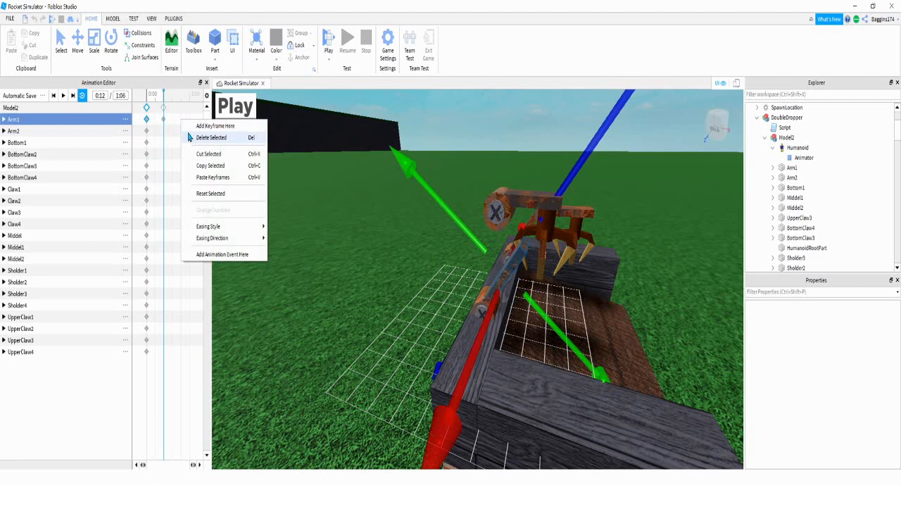
pyautogui.click(208, 179)
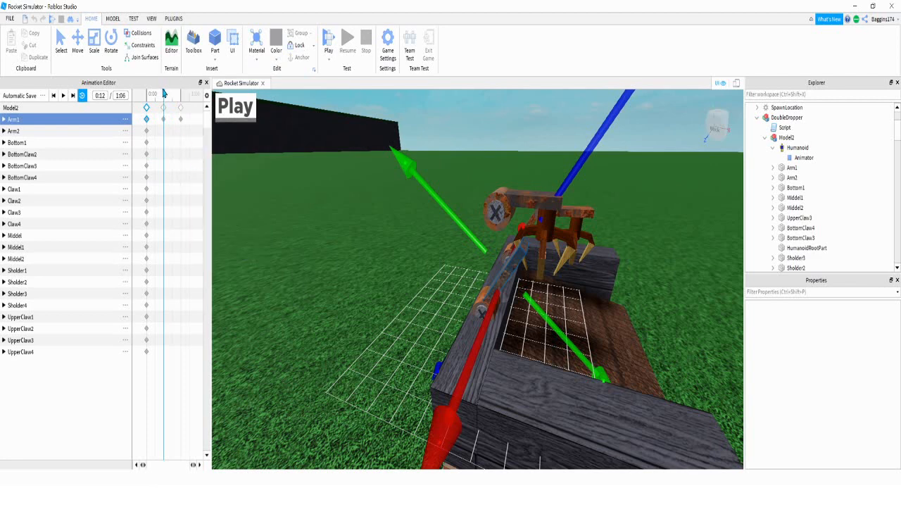
# Play the animation and watch Arm1's swing from different distances and angles
pyautogui.click(63, 96)
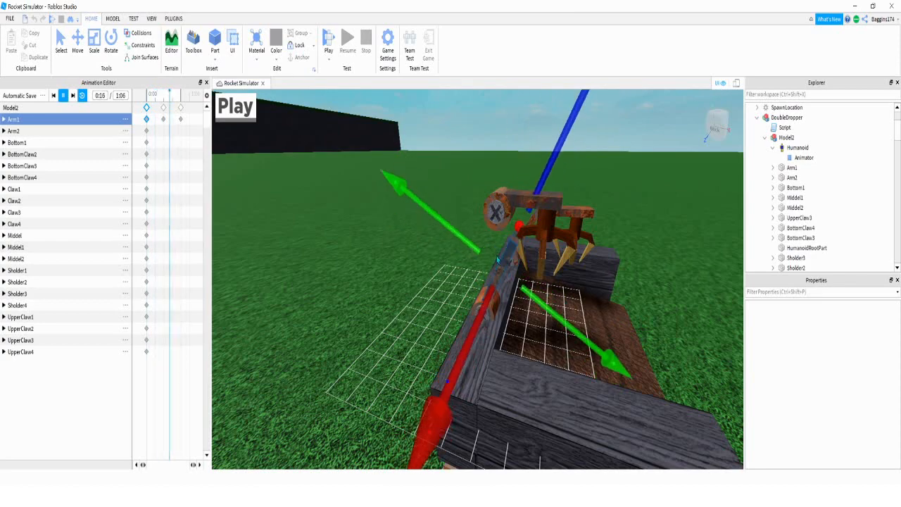
pyautogui.scroll(4, 412, 246)
pyautogui.scroll(-5, 411, 243)
pyautogui.scroll(3, 411, 242)
pyautogui.moveTo(410, 242); pyautogui.dragTo(451, 224, button='right')
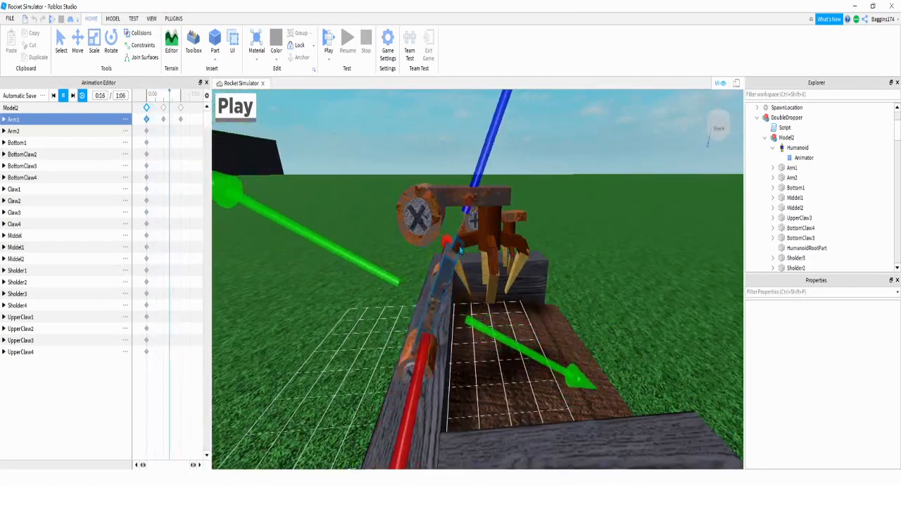
pyautogui.click(509, 259)
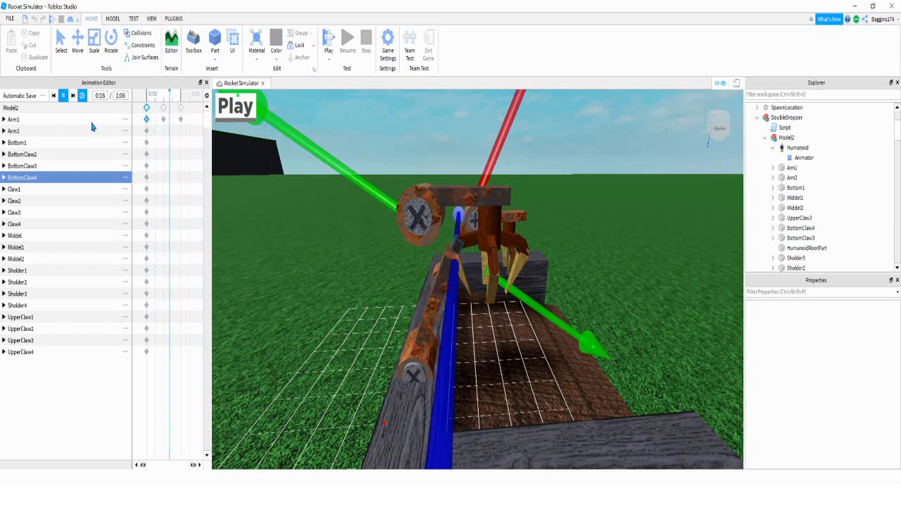
# Set a custom frame rate of 12 fps for the animation and play it back
pyautogui.click(205, 99)
pyautogui.moveTo(255, 121)
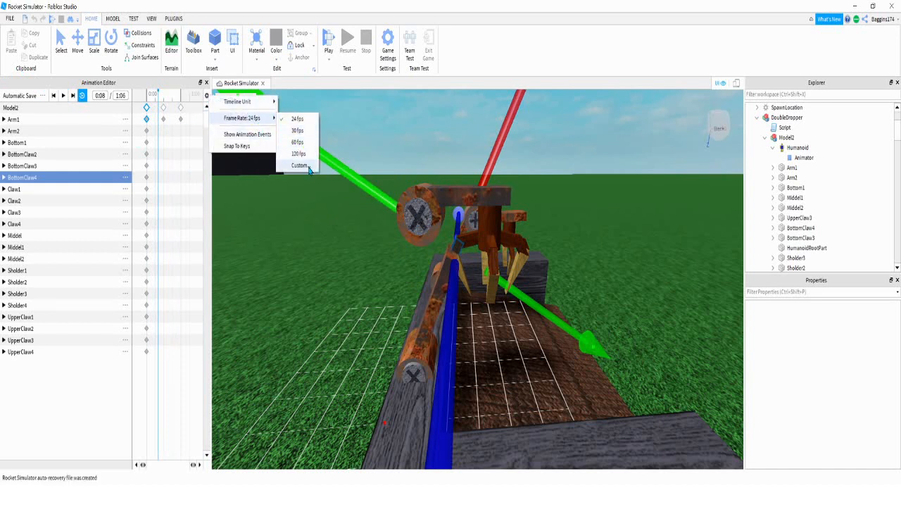
pyautogui.click(308, 168)
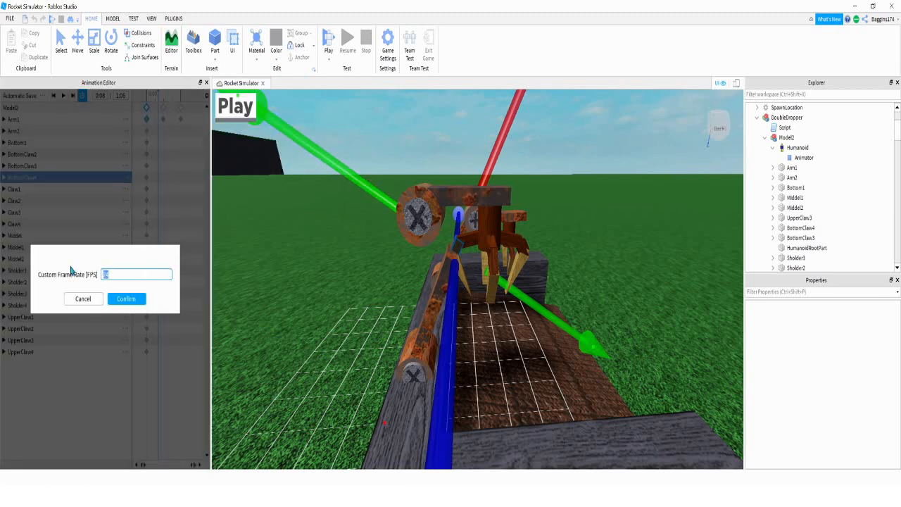
pyautogui.click(127, 299)
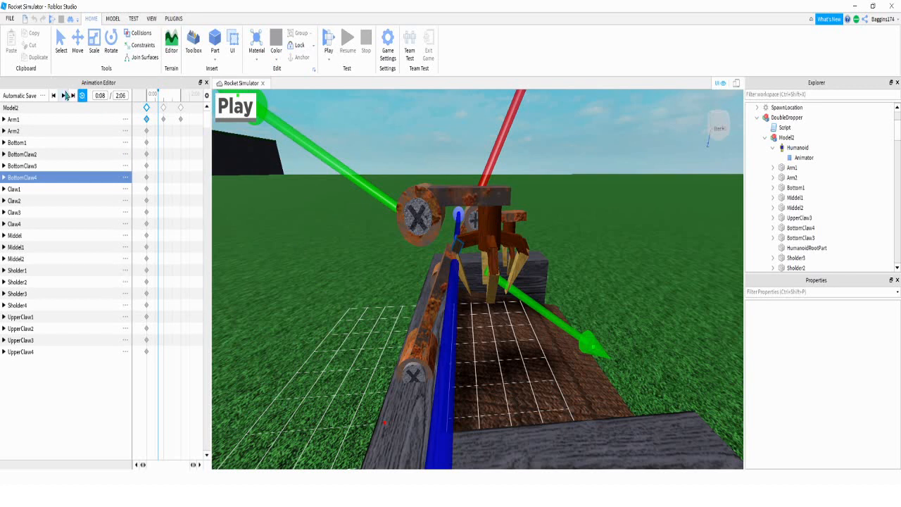
pyautogui.click(64, 95)
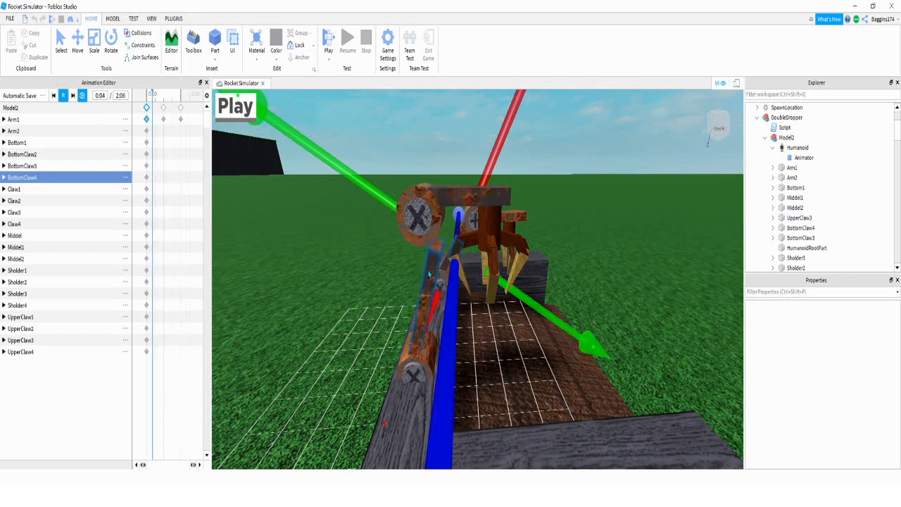
# Restore the animation's frame rate to 24 fps and stop the playback
pyautogui.click(206, 95)
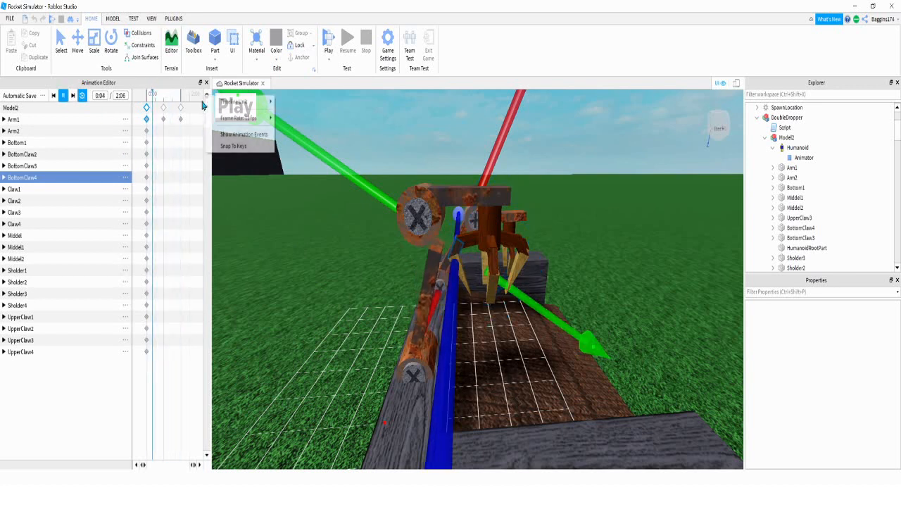
pyautogui.moveTo(237, 119)
pyautogui.click(299, 118)
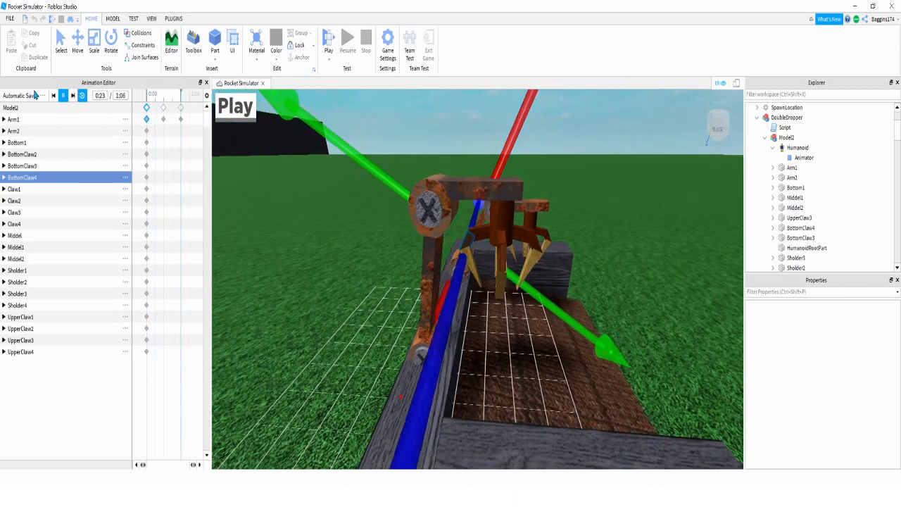
pyautogui.press('space')
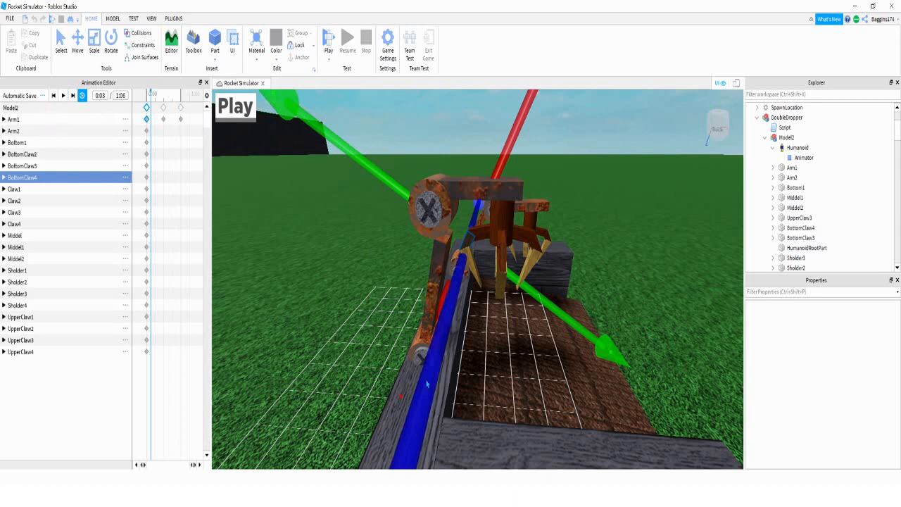
# Export the animation to Roblox with the title Dropper123 and the description "..."
pyautogui.click(43, 96)
pyautogui.moveTo(90, 146)
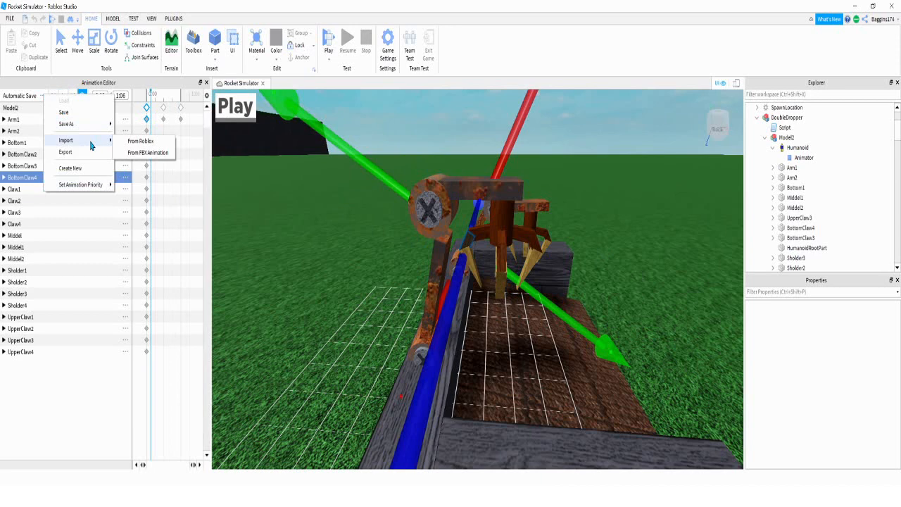
pyautogui.click(89, 152)
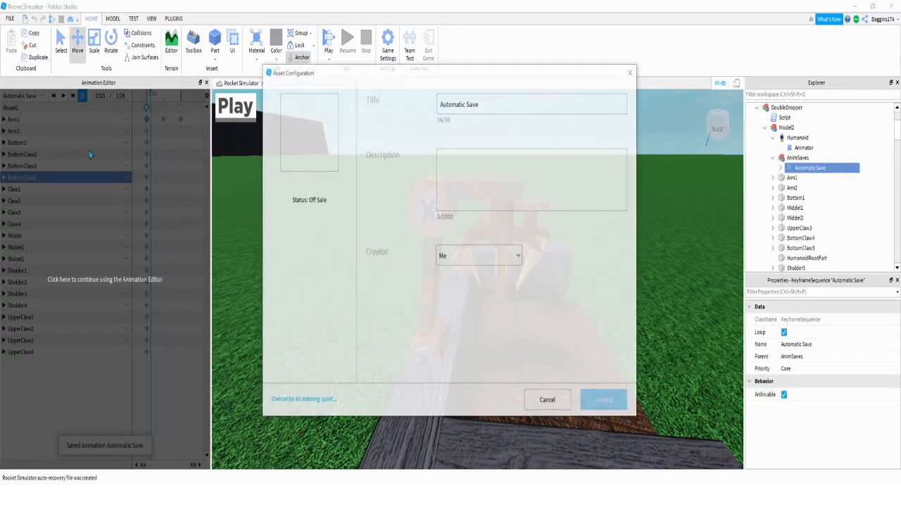
pyautogui.moveTo(479, 105); pyautogui.dragTo(405, 114)
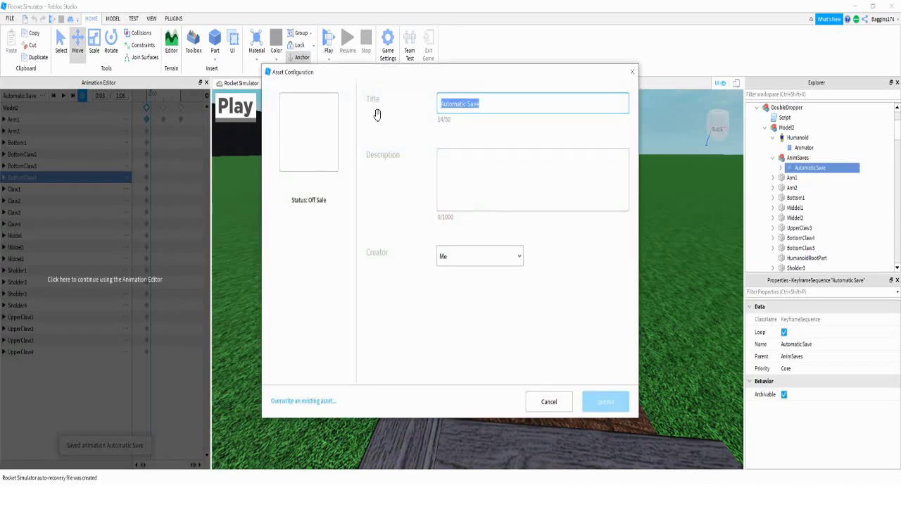
pyautogui.press('BackSpace')
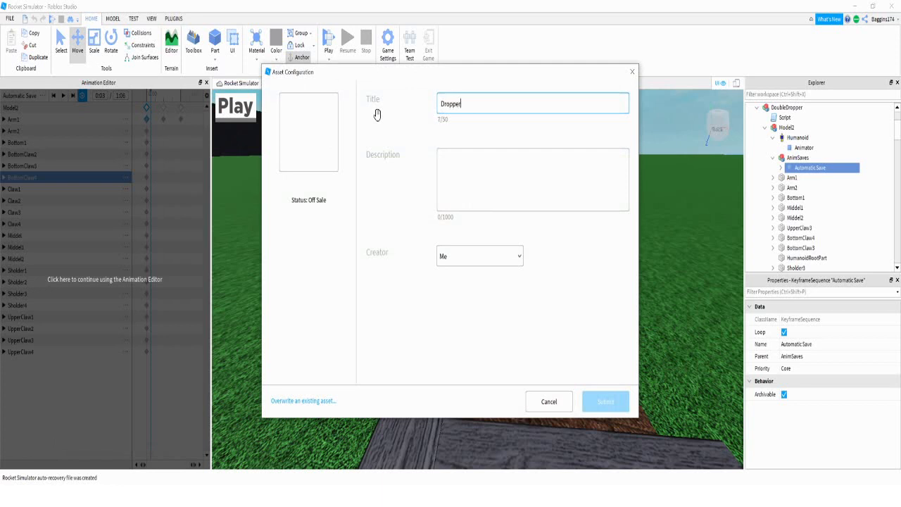
pyautogui.write('Dropper123')
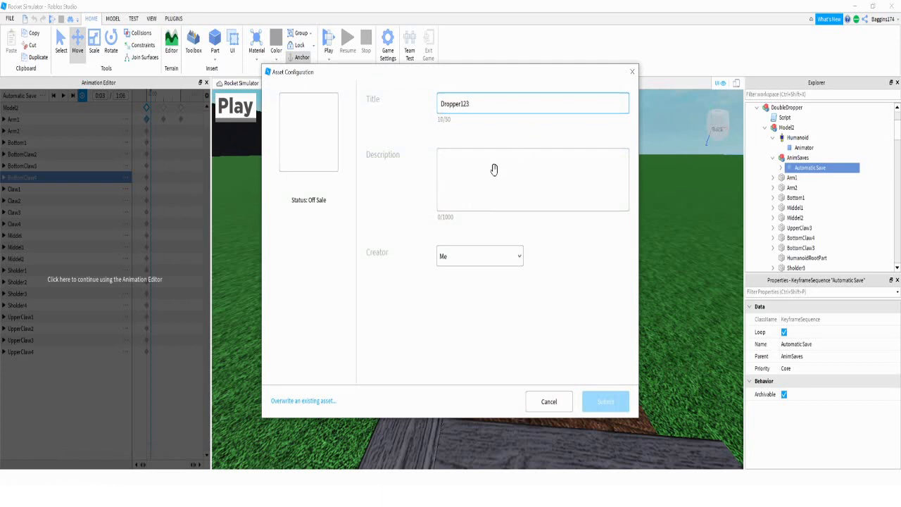
pyautogui.click(494, 169)
pyautogui.write('...')
# Set Driple Studios as the creator of the animation asset and submit it
pyautogui.click(470, 258)
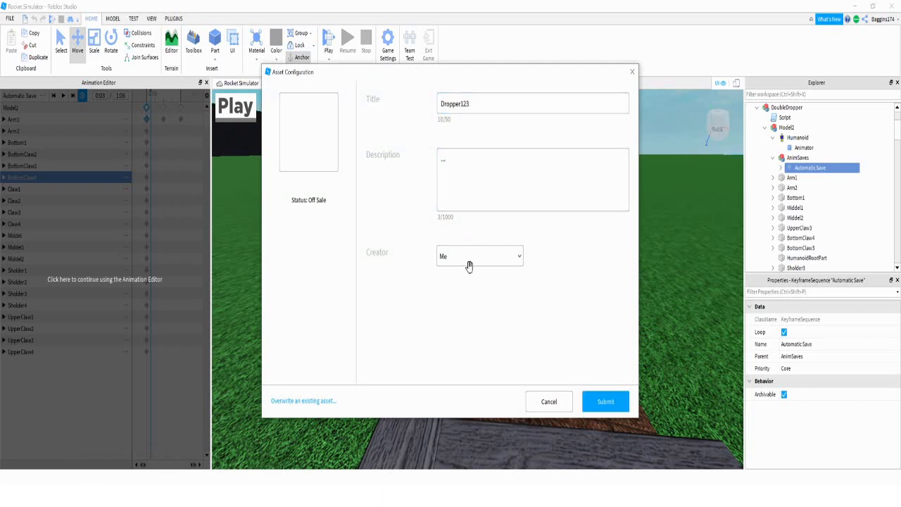
pyautogui.click(456, 293)
pyautogui.click(459, 259)
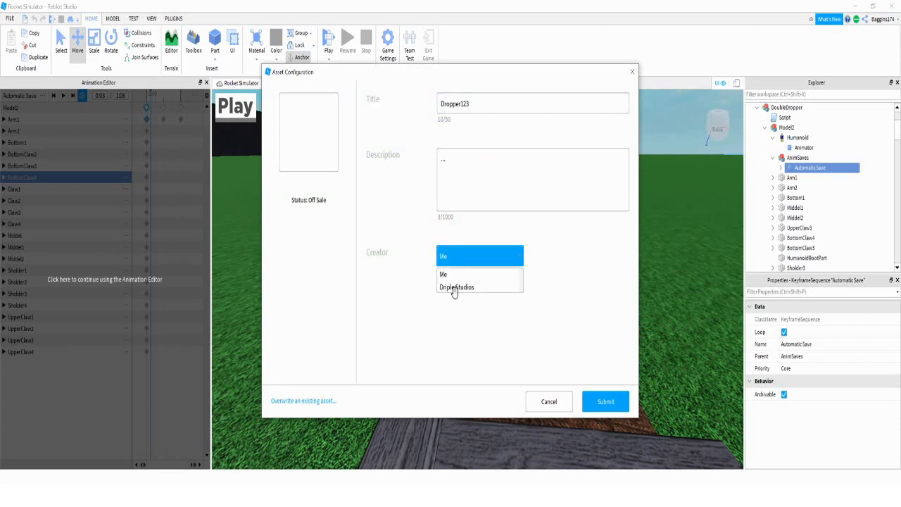
pyautogui.click(458, 291)
pyautogui.click(605, 402)
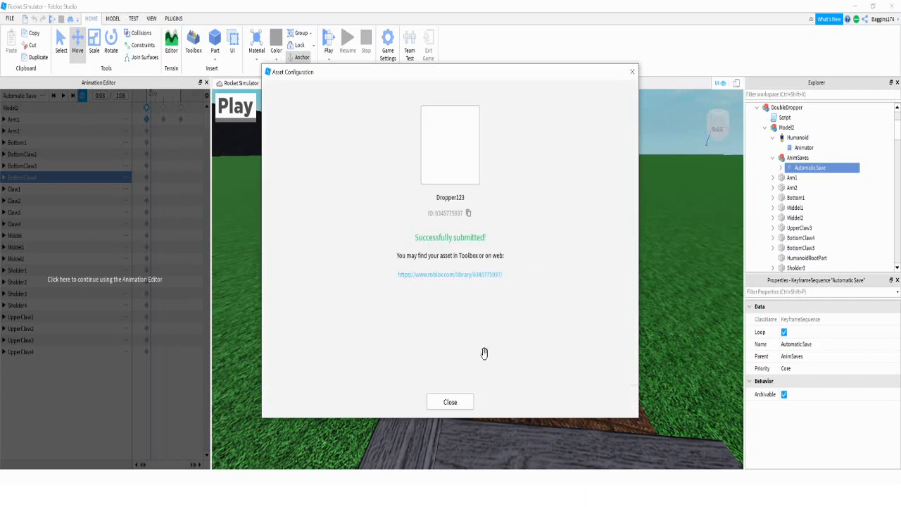
# Copy the web address of the submitted Dropper123 animation from its Roblox library page, and close the Asset Configuration window
pyautogui.click(445, 274)
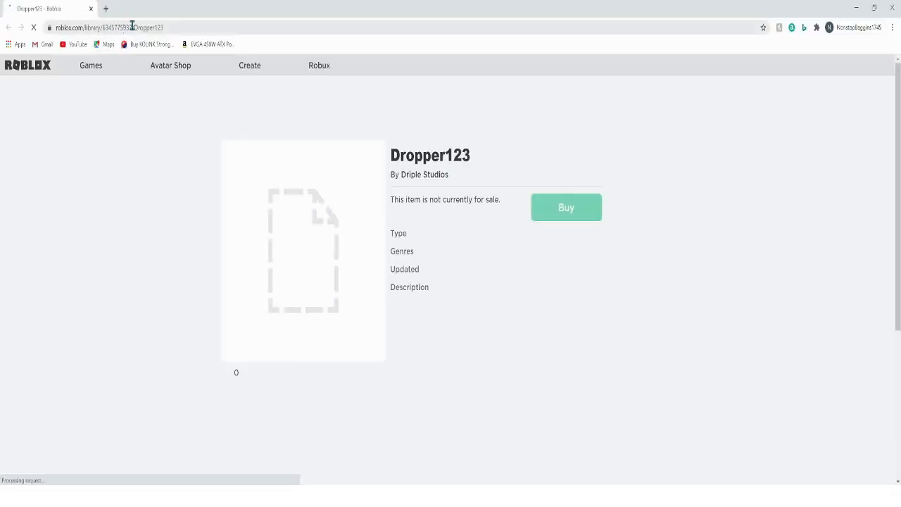
pyautogui.click(132, 27)
pyautogui.hotkey('ctrl', 'c')
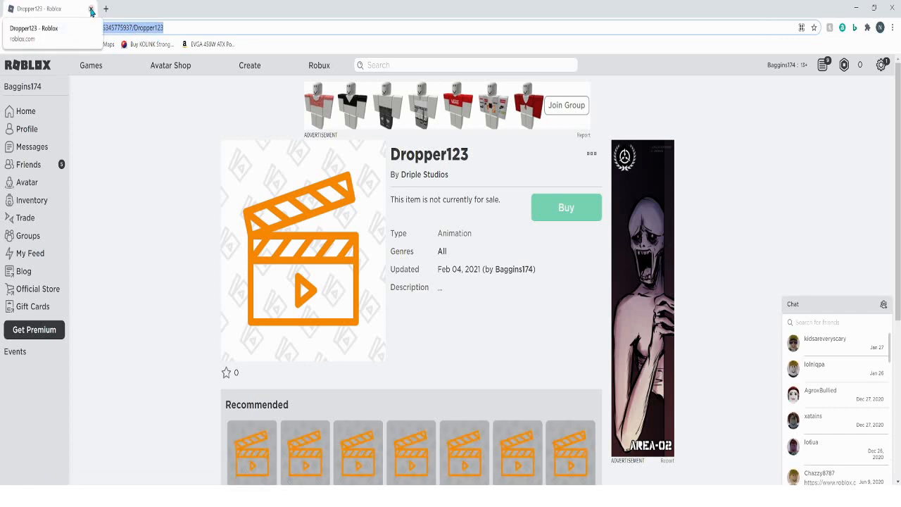
pyautogui.click(91, 11)
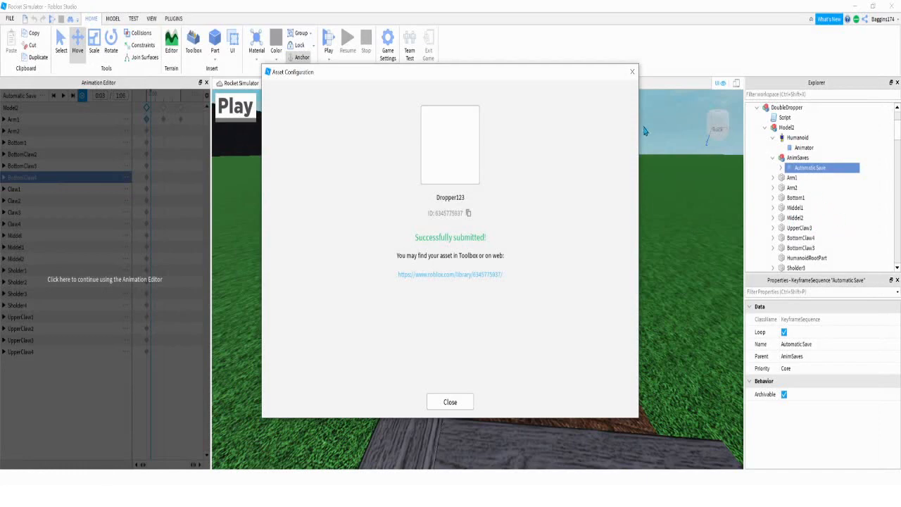
pyautogui.click(631, 72)
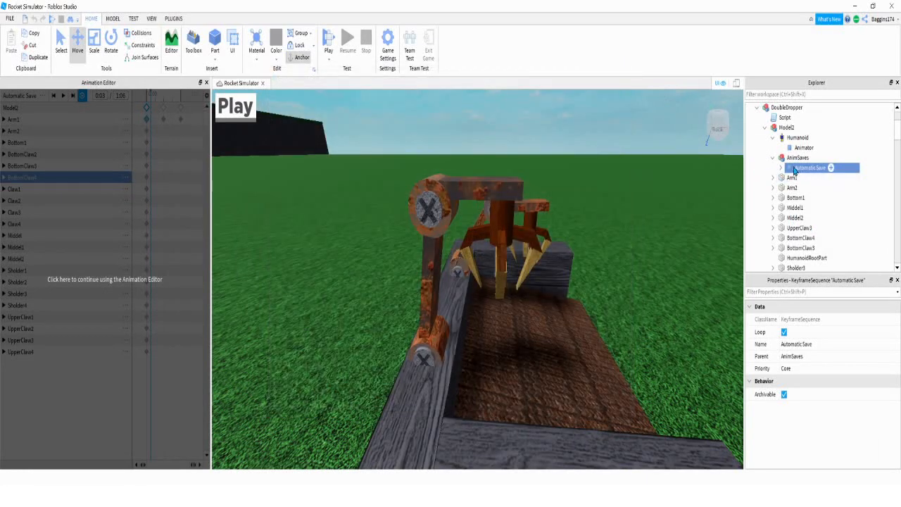
# Insert an Animation object into Model2 of the double dropper
pyautogui.click(787, 127)
pyautogui.click(799, 128)
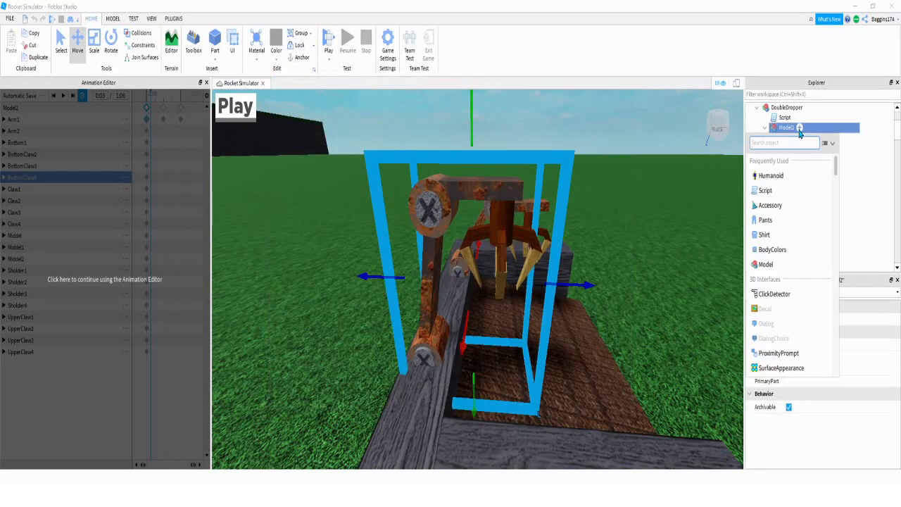
pyautogui.write('anin')
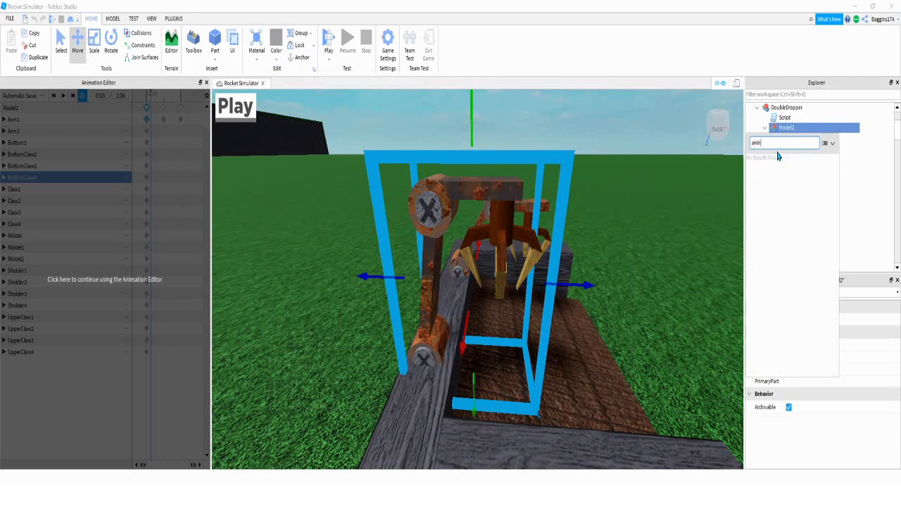
pyautogui.press('BackSpace')
pyautogui.click(771, 161)
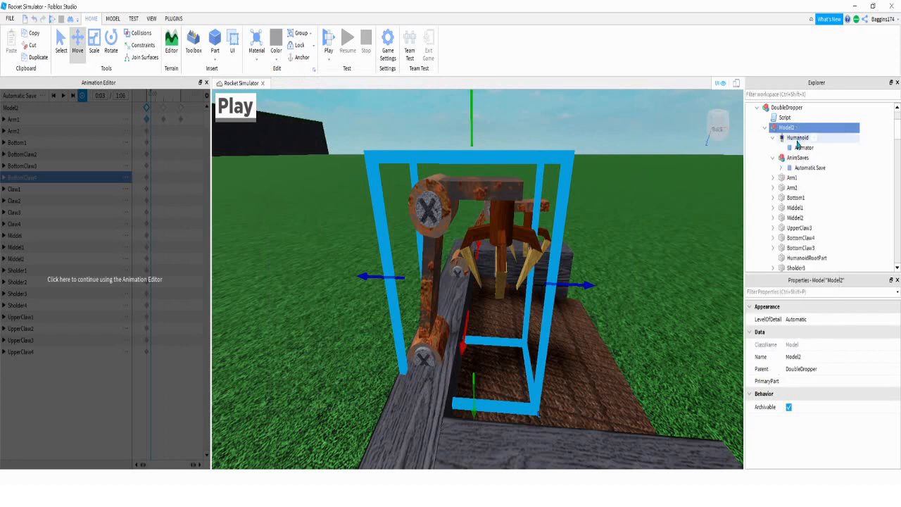
# Set the AnimationId of Model2's new Animation object to the copied Dropper123 library address
pyautogui.scroll(-8, 781, 151)
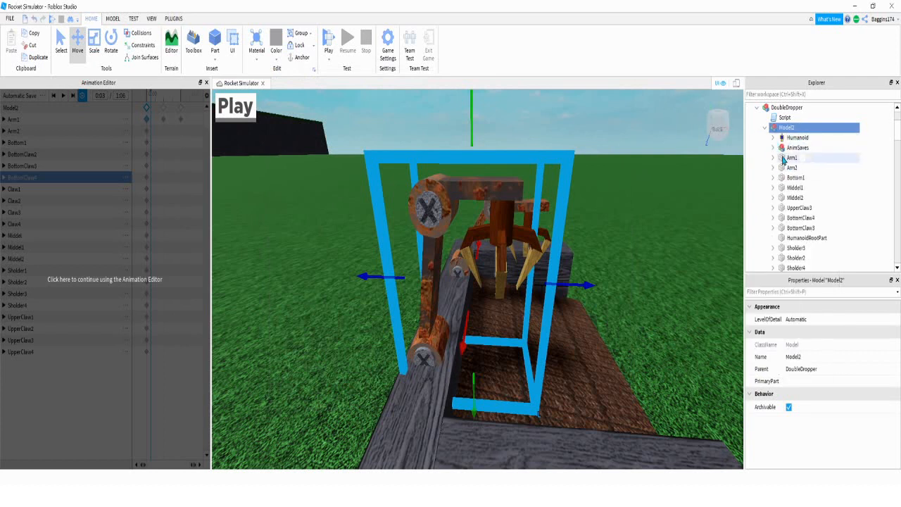
pyautogui.click(790, 170)
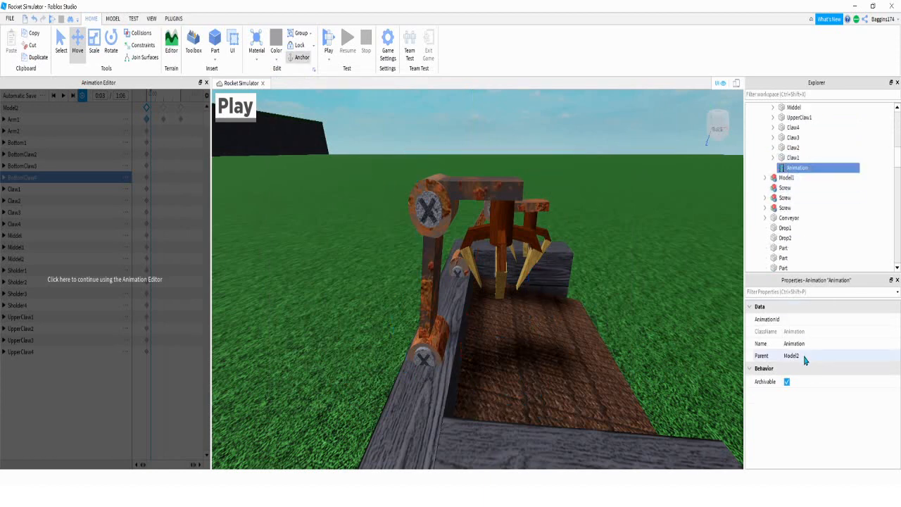
pyautogui.click(794, 319)
pyautogui.hotkey('ctrl', 'v')
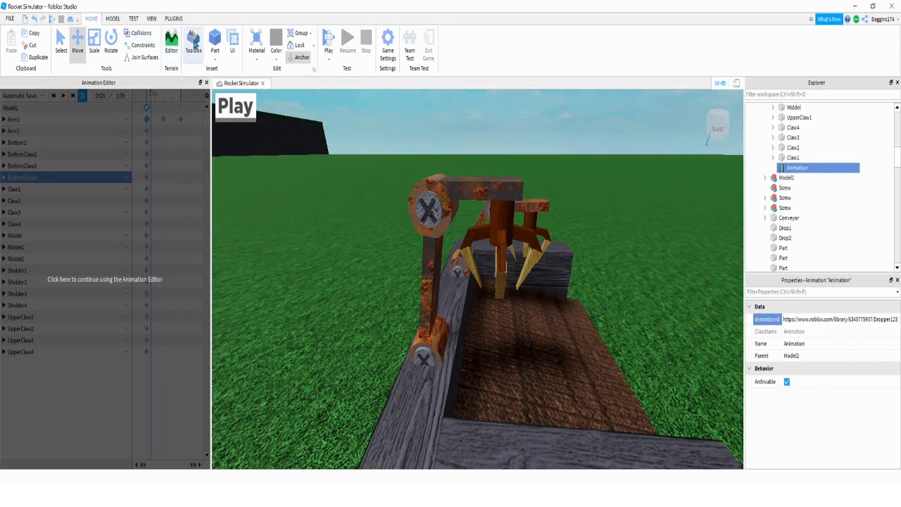
# Search the Toolbox marketplace models for "NPC Animation Script" and insert the first result
pyautogui.click(194, 44)
pyautogui.click(76, 320)
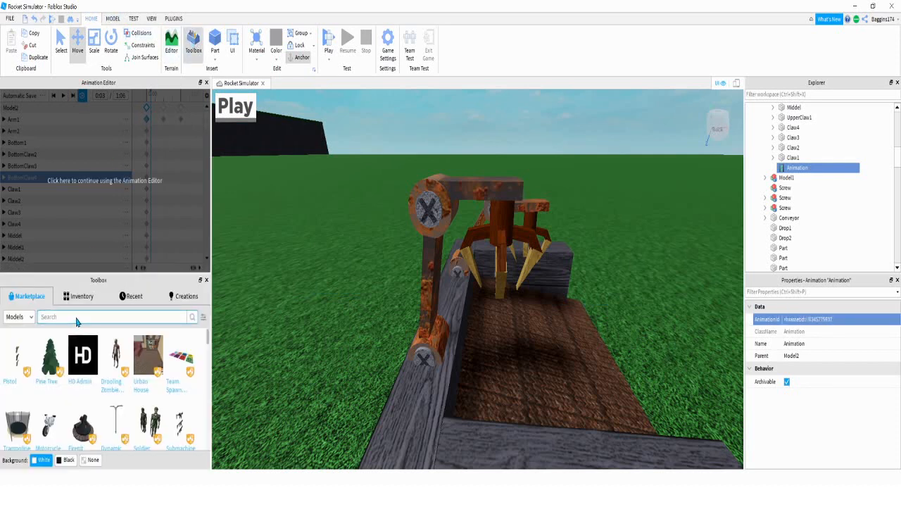
pyautogui.write('NPC Animation Scri')
pyautogui.write('pt')
pyautogui.press('Return')
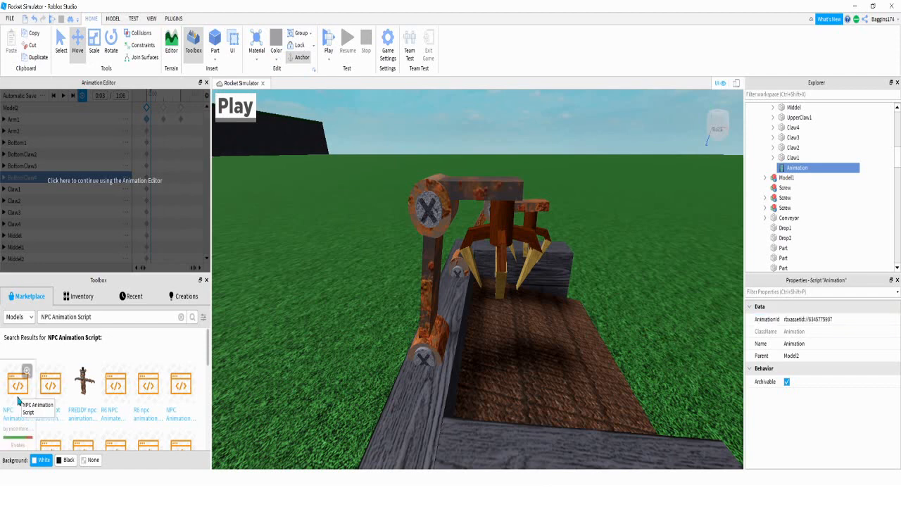
pyautogui.click(18, 400)
# Delete the child object listed below the READ ME script inside the inserted Animation script
pyautogui.scroll(2, 761, 156)
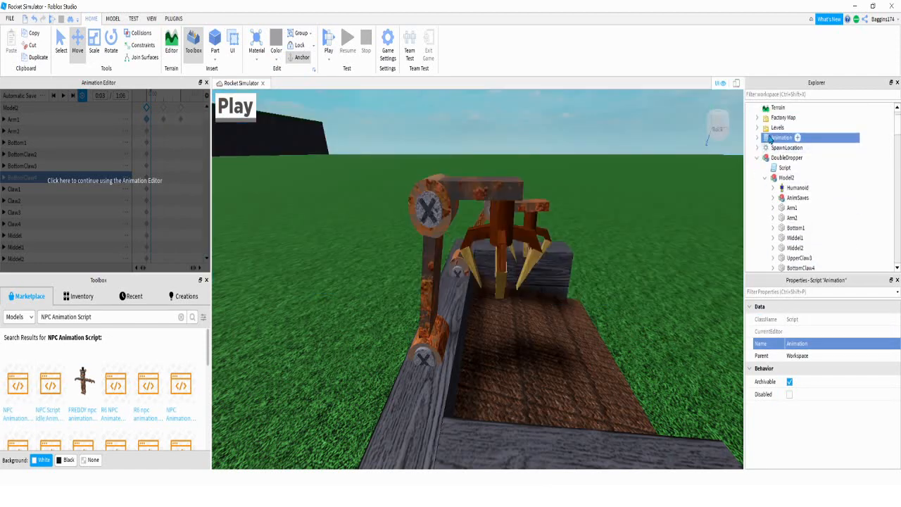
pyautogui.click(765, 137)
pyautogui.click(781, 157)
pyautogui.press('Delete')
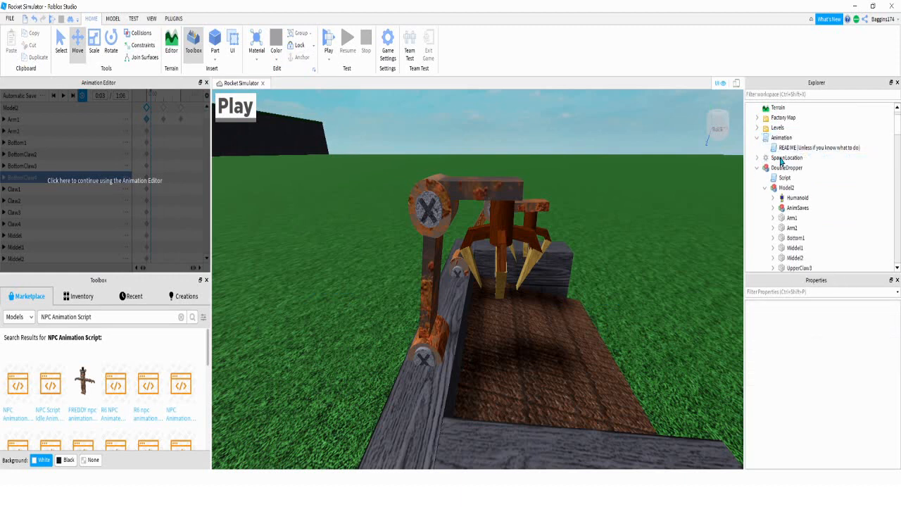
# Move Model2's Animation object into the inserted Animation script, and place that script inside Model2
pyautogui.scroll(-3, 783, 207)
pyautogui.scroll(-5, 782, 203)
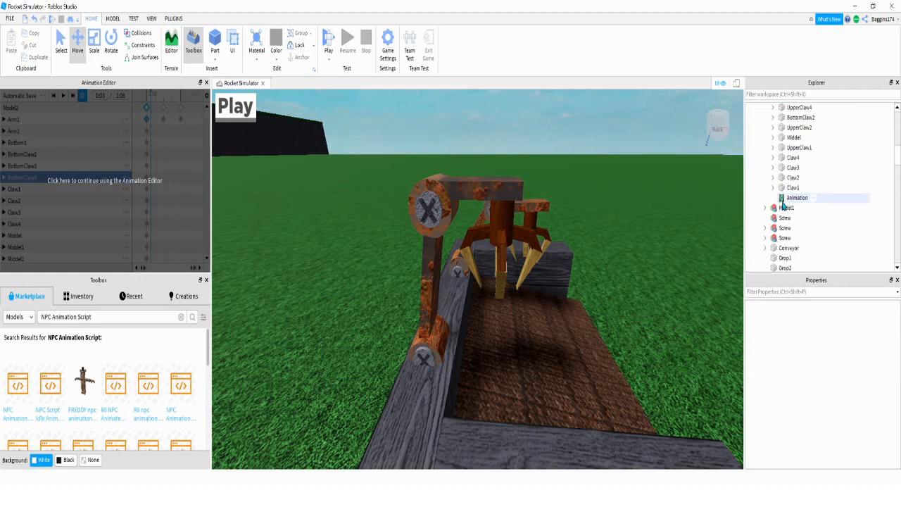
pyautogui.moveTo(782, 200); pyautogui.dragTo(786, 182)
pyautogui.scroll(7, 789, 191)
pyautogui.click(757, 139)
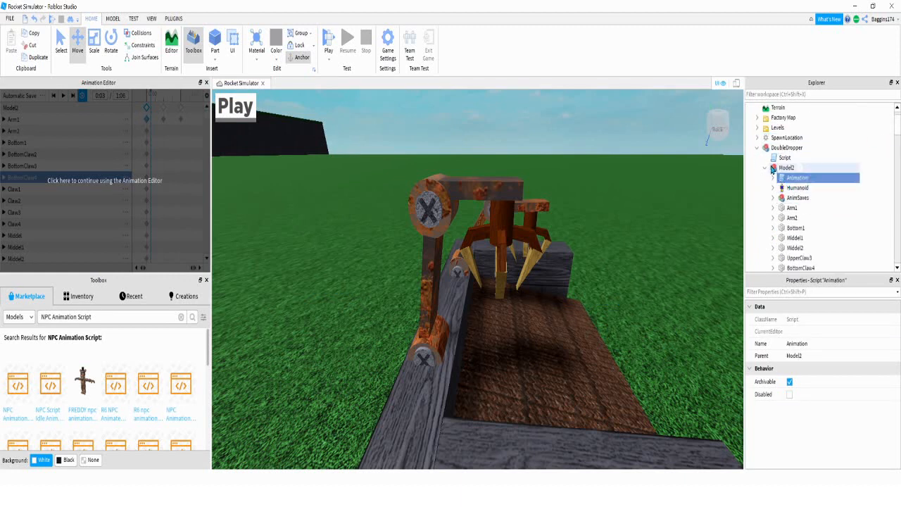
# Select the HumanoidRootPart of Model2
pyautogui.scroll(-5, 789, 176)
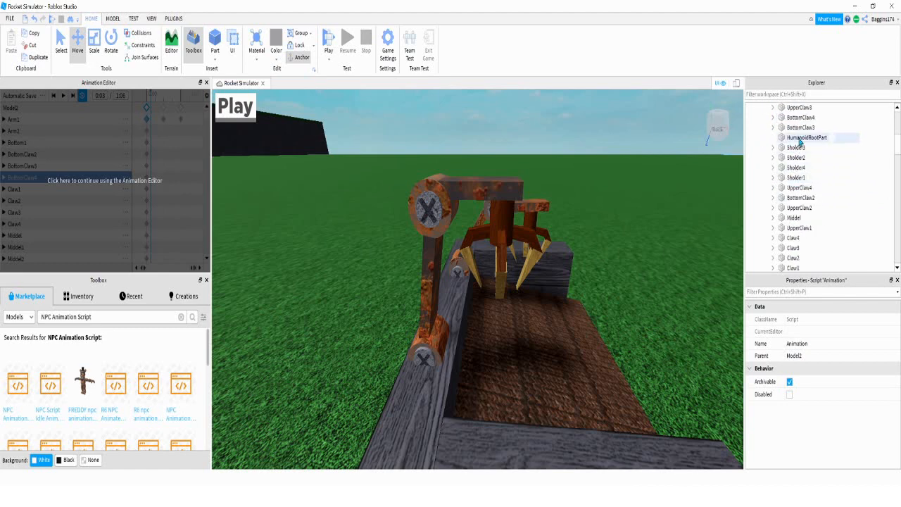
pyautogui.click(803, 138)
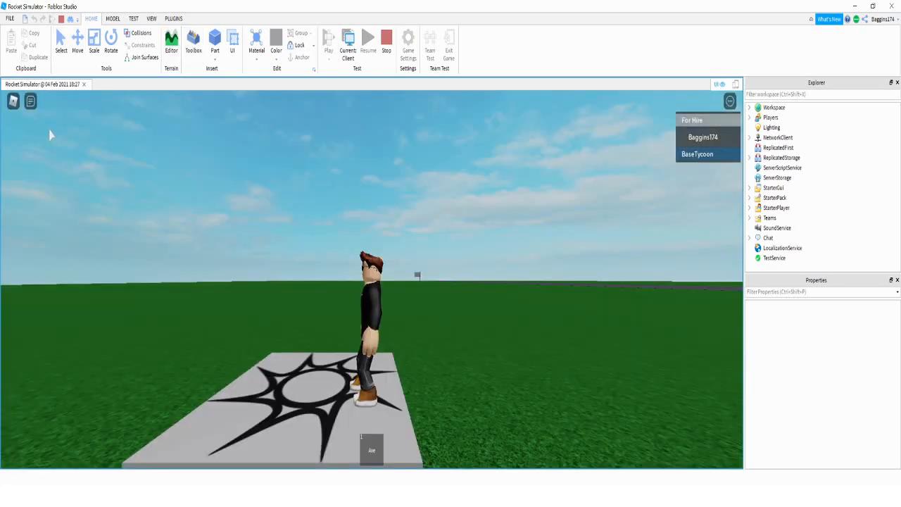
# Play-test the game and walk around the double dropper to examine the movement of its claw arms
pyautogui.moveTo(438, 259); pyautogui.dragTo(438, 259, button='right')
pyautogui.press('w')
pyautogui.scroll(5, 438, 260)
pyautogui.press('w')
pyautogui.press('space')
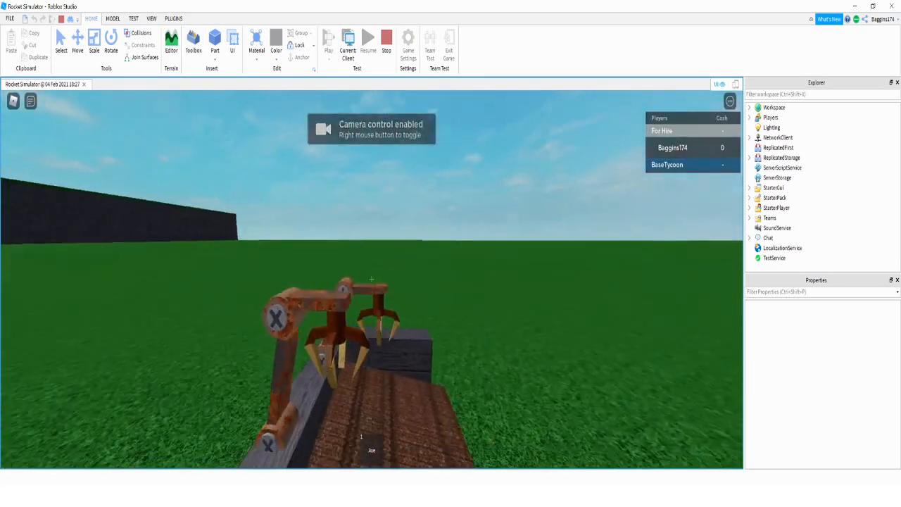
pyautogui.press('s')
pyautogui.press('w')
pyautogui.press('a')
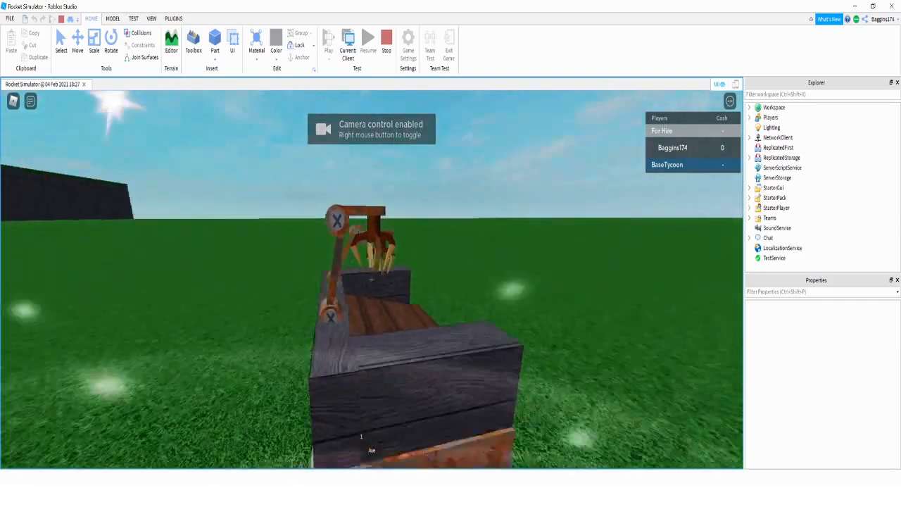
pyautogui.press('d')
pyautogui.press('a')
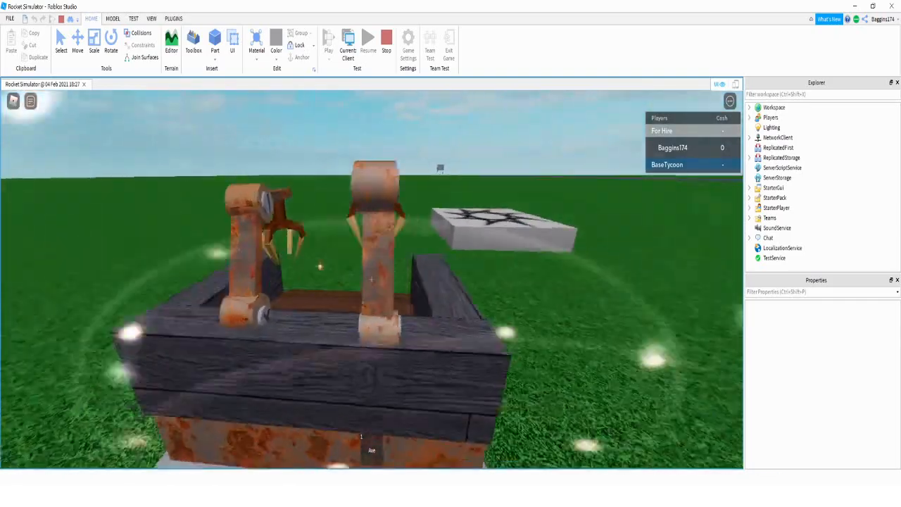
pyautogui.press('d')
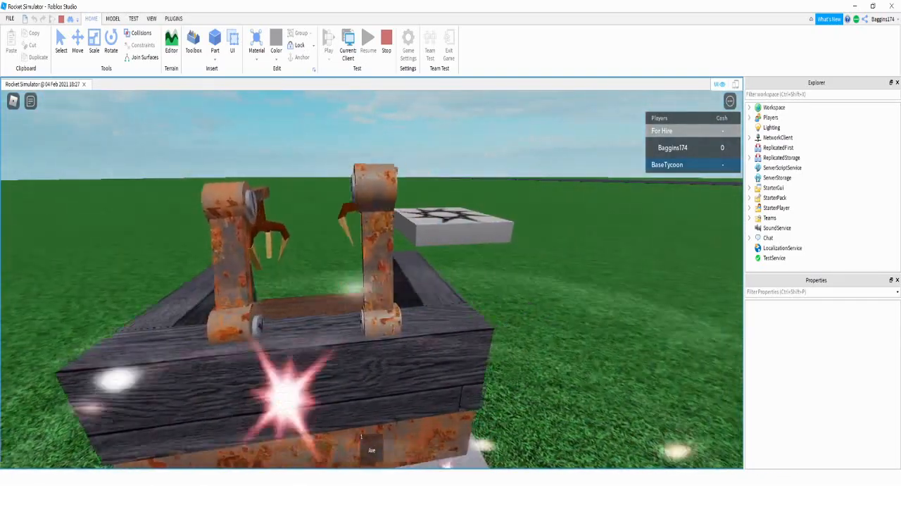
pyautogui.press('w')
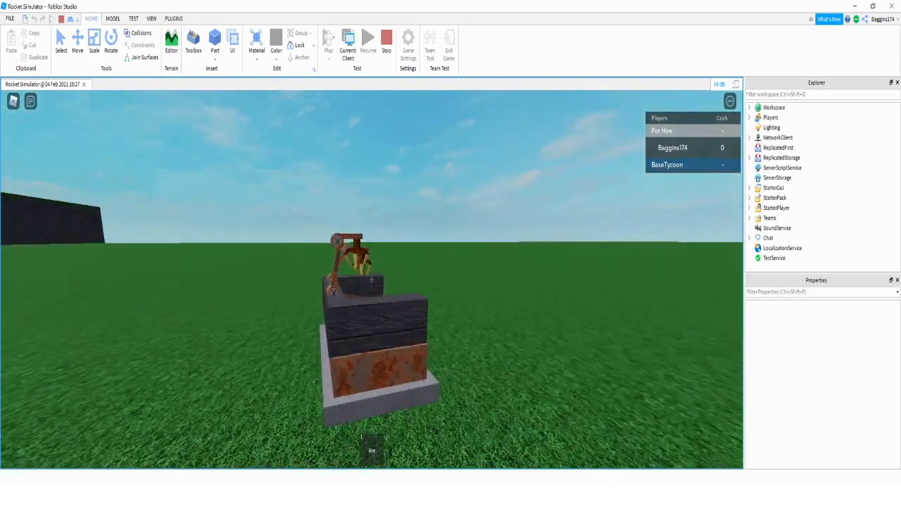